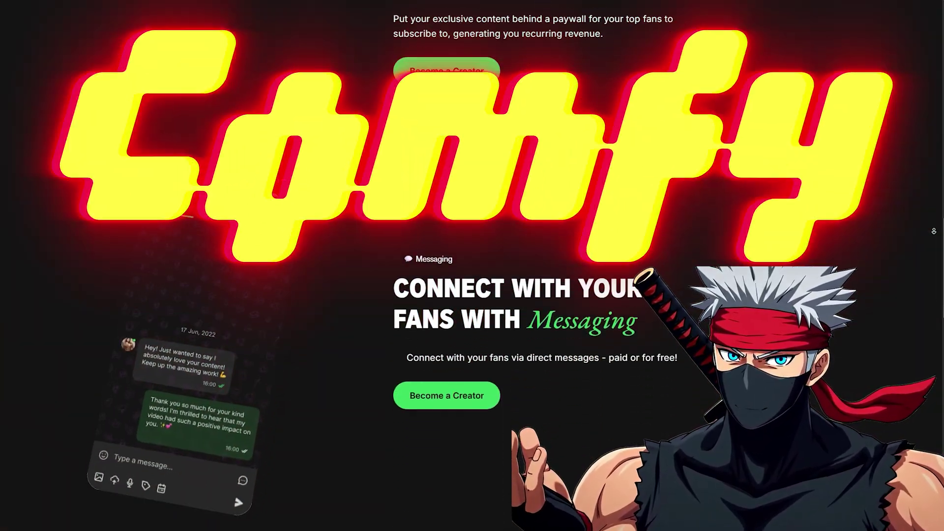
Scroll through the Fanvue landing page and workflow demos, bringing the Fast Video Interpolation group into view.
{"action": "scroll", "coordinate": [472, 265], "scroll_direction": "down", "scroll_amount": 10}
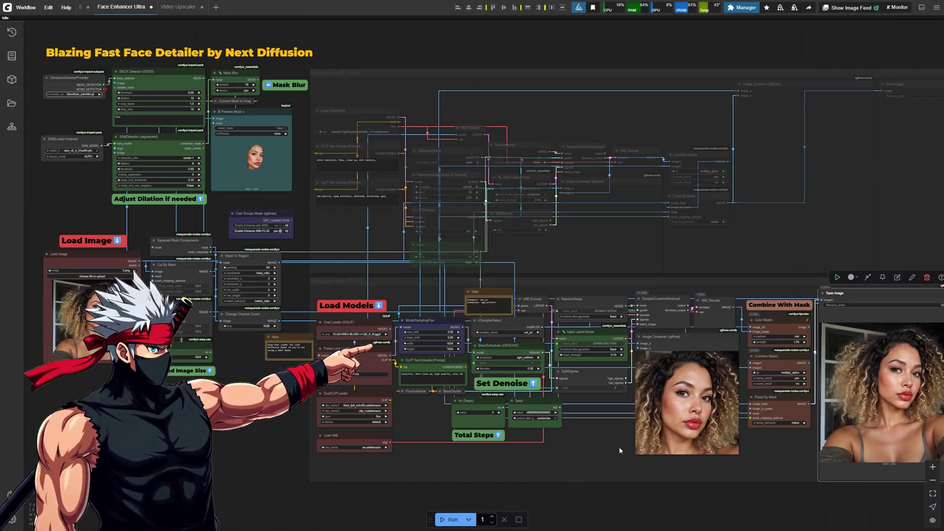
{"action": "scroll", "coordinate": [619, 447], "scroll_direction": "up", "scroll_amount": 5}
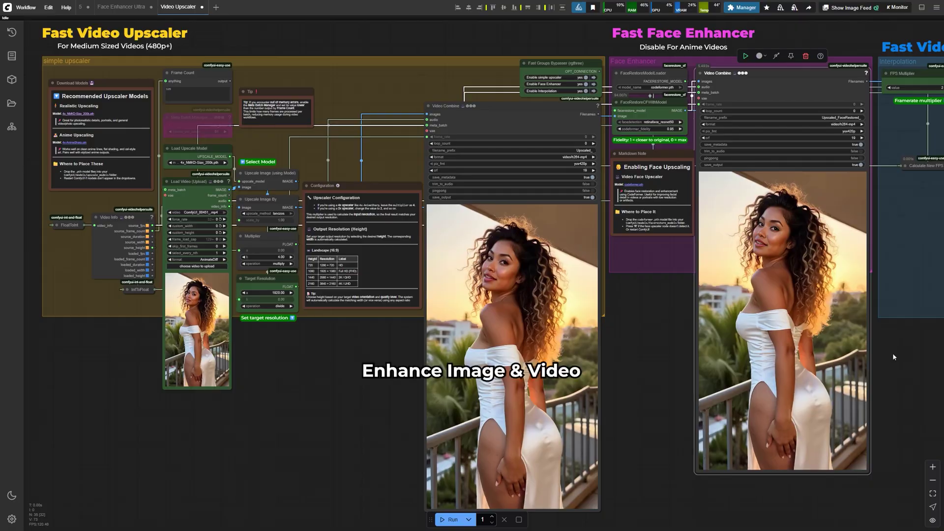
{"action": "left_click_drag", "start_coordinate": [928, 364], "coordinate": [494, 362]}
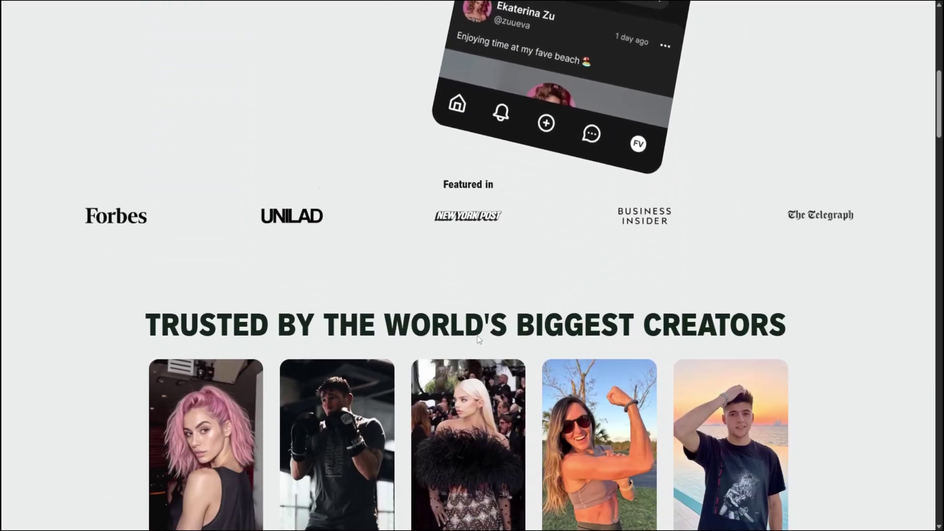
{"action": "scroll", "coordinate": [476, 334], "scroll_direction": "down", "scroll_amount": 7}
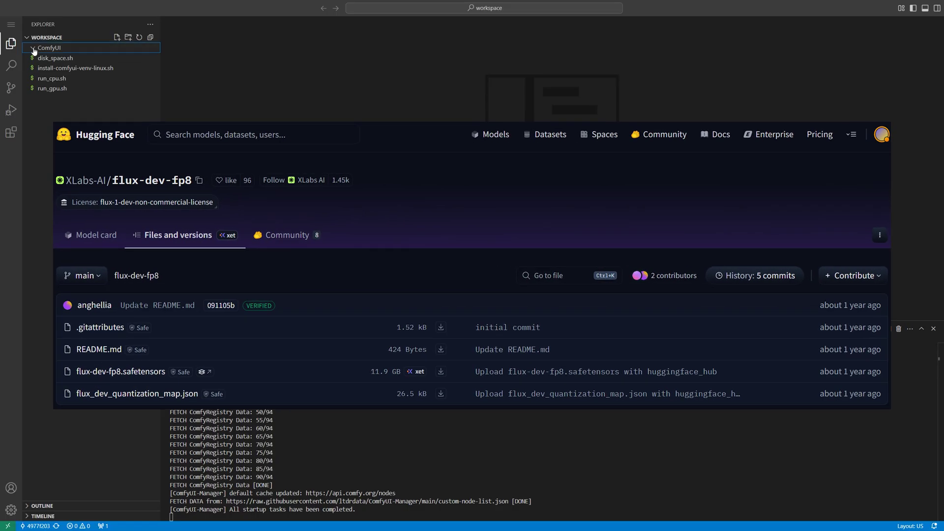
Expand ComfyUI > models > checkpoints to confirm flux1-dev-fp8.safetensors is present.
{"action": "left_click", "coordinate": [33, 49]}
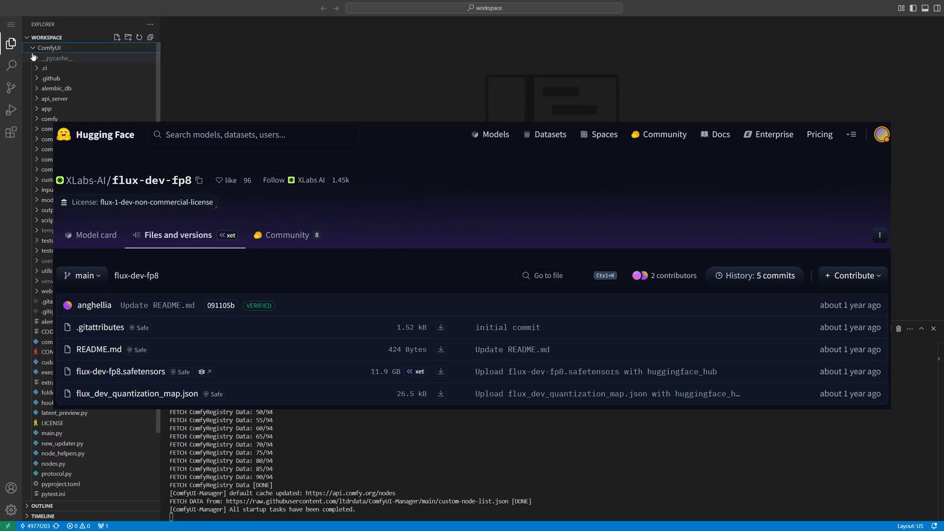
{"action": "left_click", "coordinate": [38, 200]}
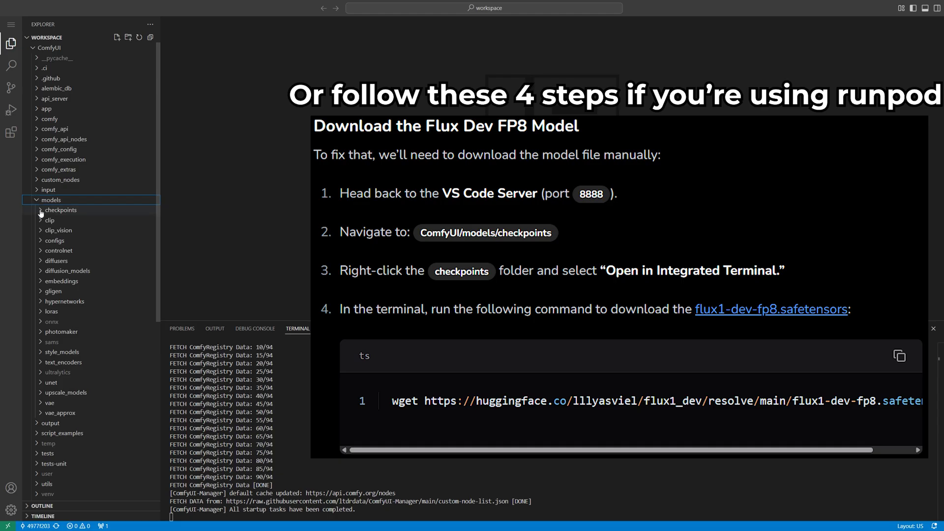
{"action": "left_click", "coordinate": [40, 212]}
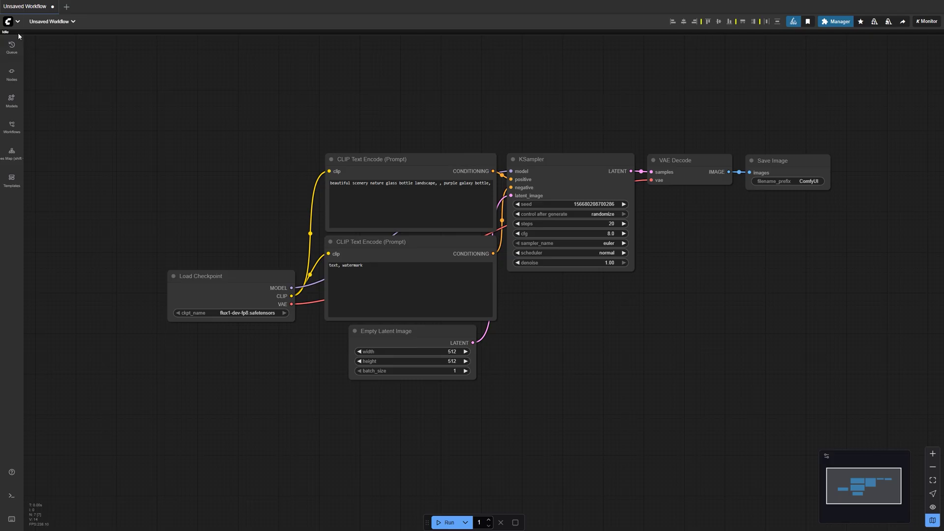
{"action": "left_click", "coordinate": [18, 21]}
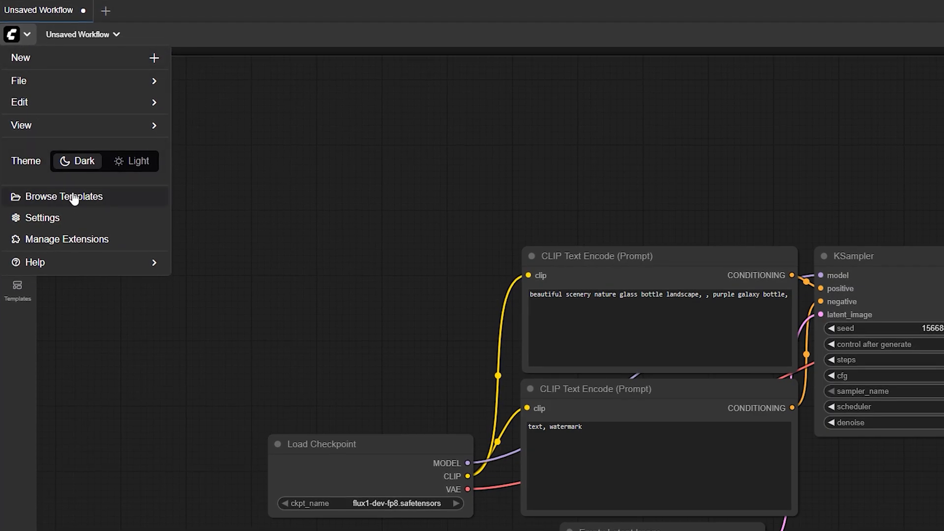
Load the Flux Dev fp8 template workflow from the ComfyUI template gallery.
{"action": "left_click", "coordinate": [94, 197]}
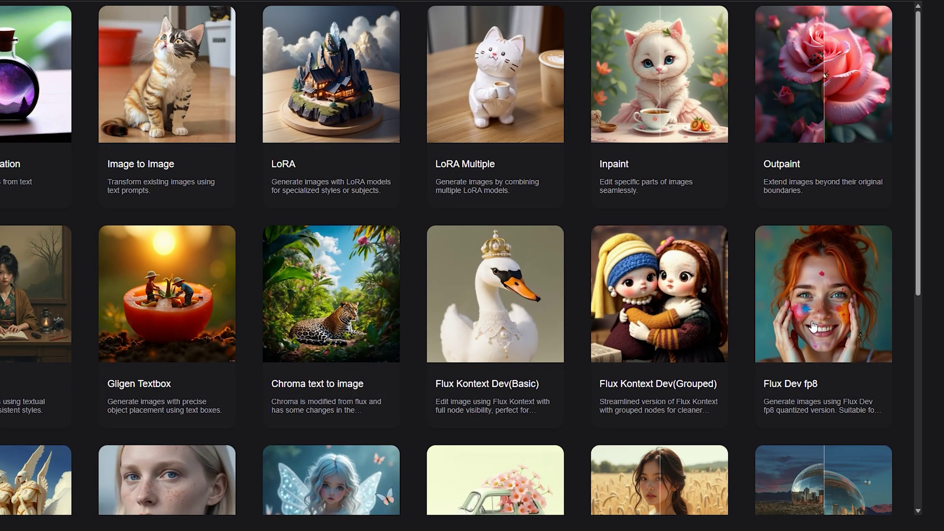
{"action": "left_click", "coordinate": [825, 317]}
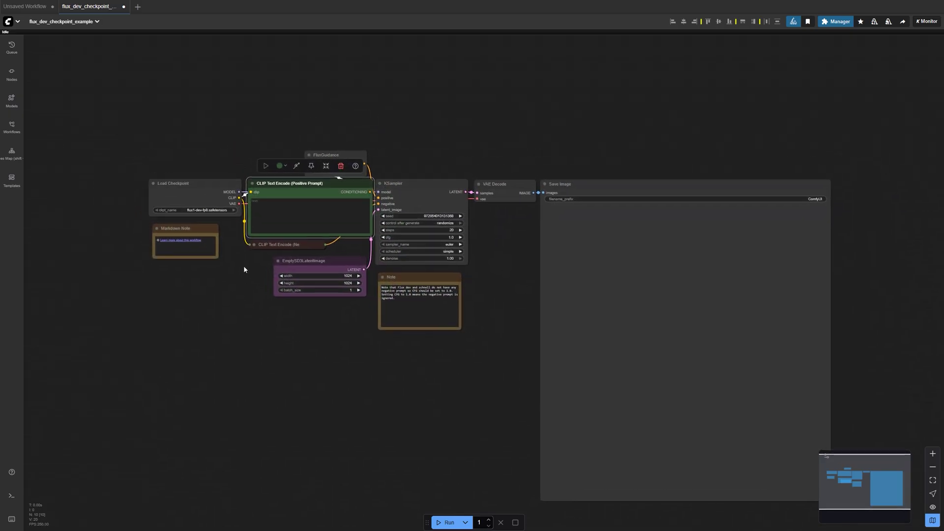
{"action": "scroll", "coordinate": [244, 269], "scroll_direction": "up", "scroll_amount": 4}
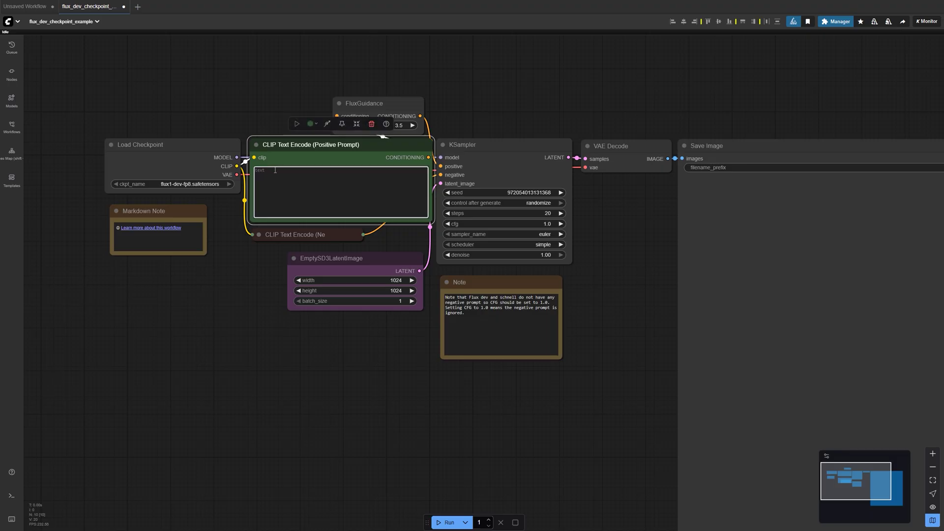
Paste the curly-haired woman portrait description into the positive prompt.
{"action": "type", "text": "a photo of a woman, Brazilian-Filipina-American heritage, warm tan skin, shoulder-length tightly coiled spiral curls, high-volume loose bushy style, dark roots with light blonde tips, very large almond-shaped (light brown eyes:2), glossy scarlet lips, cheeks slightly flushed, playful wink, soft golden light, ultra detailed, 8K"}
{"action": "scroll", "coordinate": [301, 196], "scroll_direction": "up", "scroll_amount": 5}
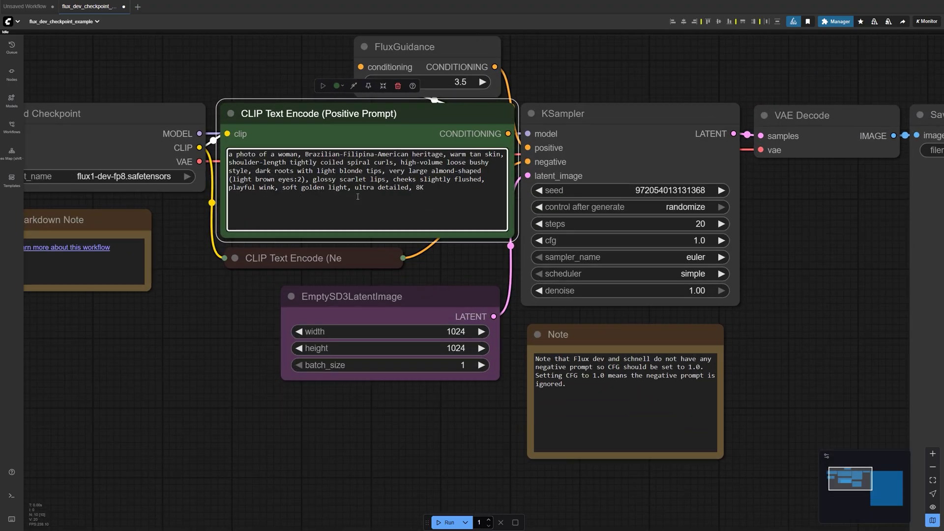
{"action": "left_click_drag", "start_coordinate": [455, 270], "coordinate": [256, 267]}
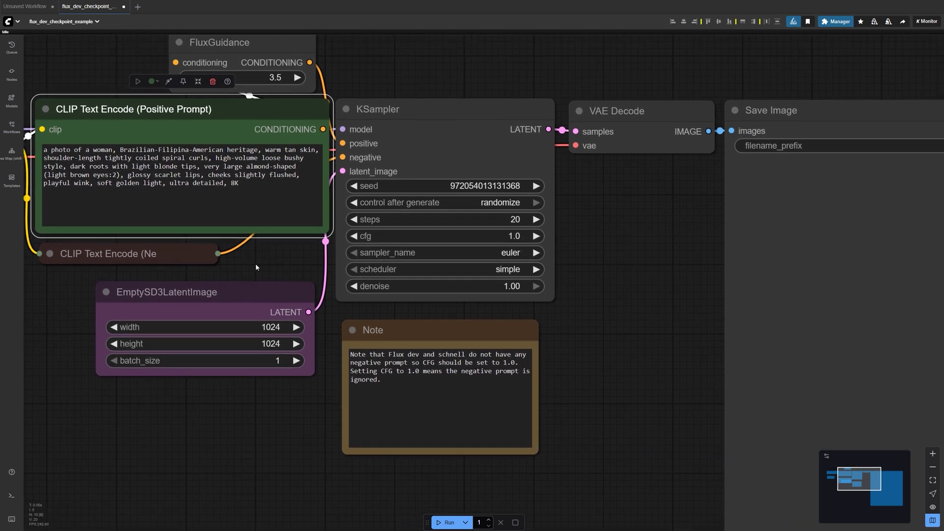
{"action": "left_click_drag", "start_coordinate": [276, 327], "coordinate": [338, 308]}
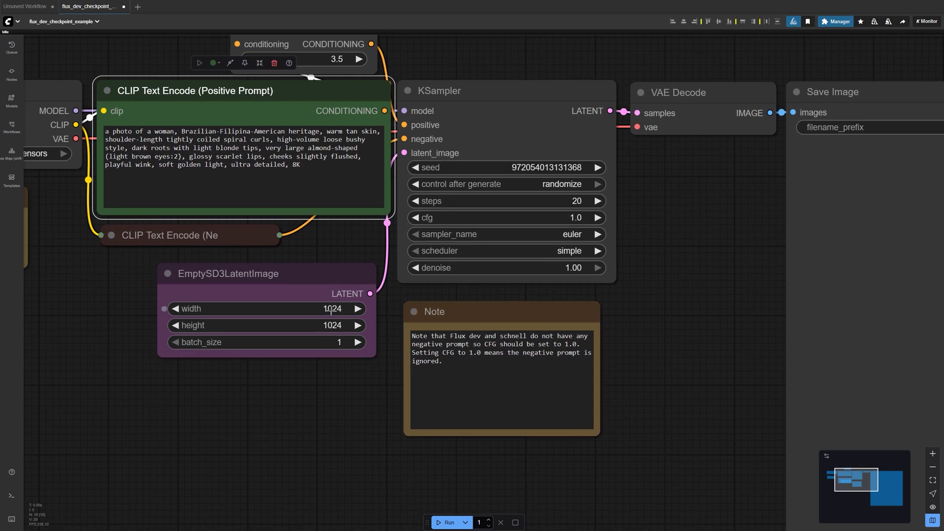
Keep width 1024, set 30 sampling steps and the beta scheduler, then view the generated portrait.
{"action": "left_click", "coordinate": [331, 308]}
{"action": "left_click", "coordinate": [461, 277]}
{"action": "left_click_drag", "start_coordinate": [629, 232], "coordinate": [554, 259]}
{"action": "left_click", "coordinate": [504, 229]}
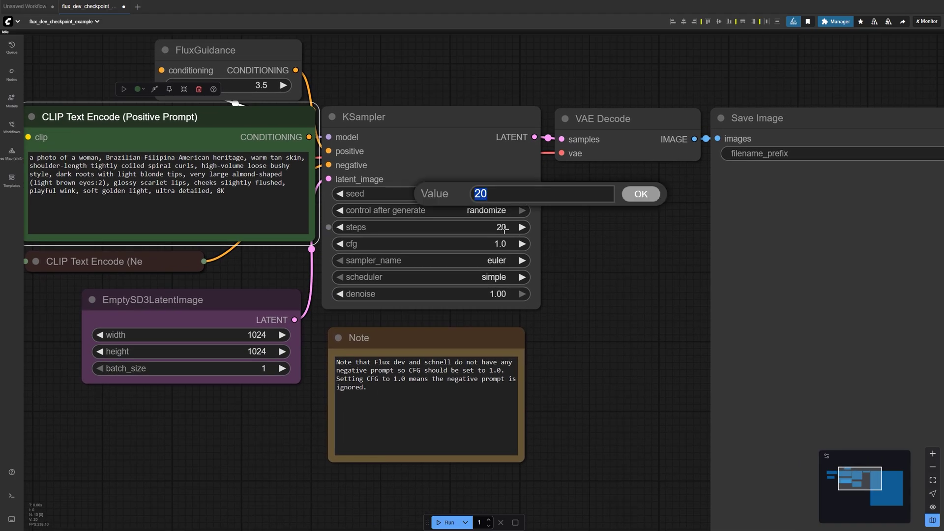
{"action": "key", "text": "Return"}
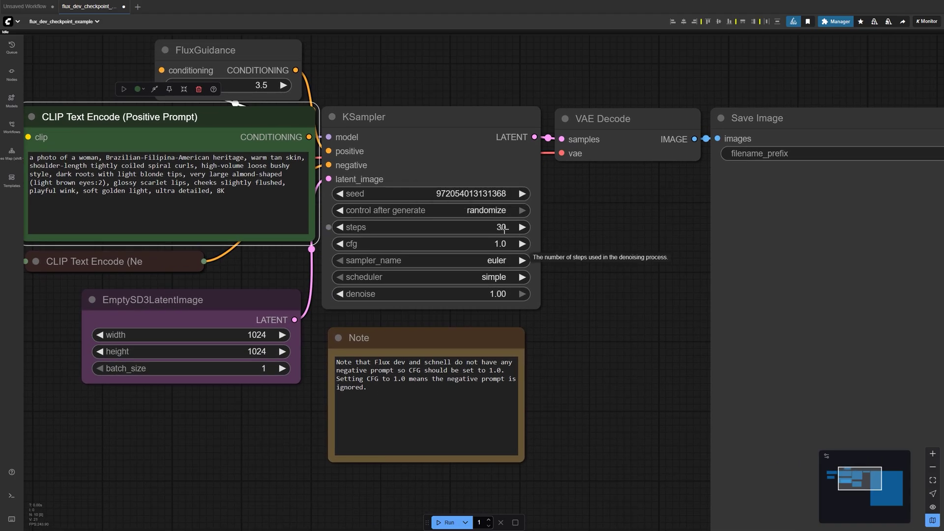
{"action": "left_click", "coordinate": [499, 278]}
{"action": "scroll", "coordinate": [566, 315], "scroll_direction": "down", "scroll_amount": 2}
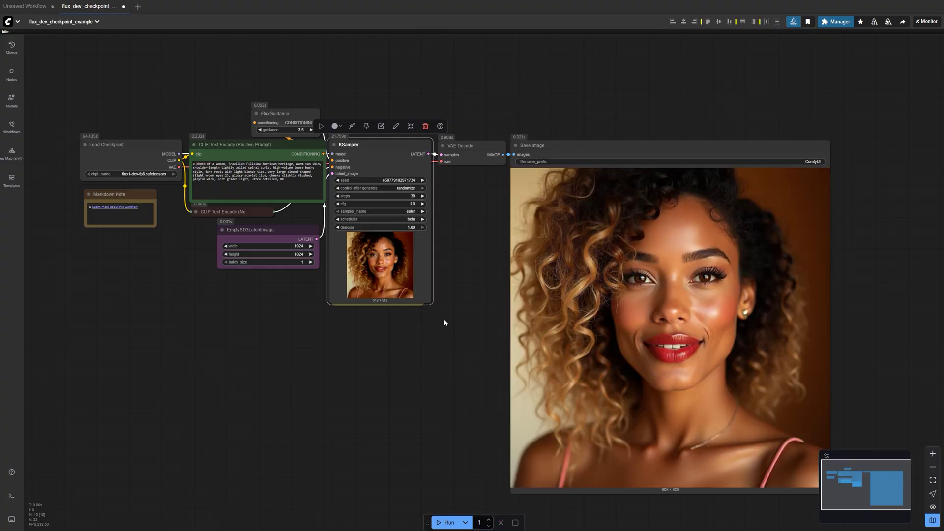
{"action": "left_click_drag", "start_coordinate": [457, 336], "coordinate": [363, 304]}
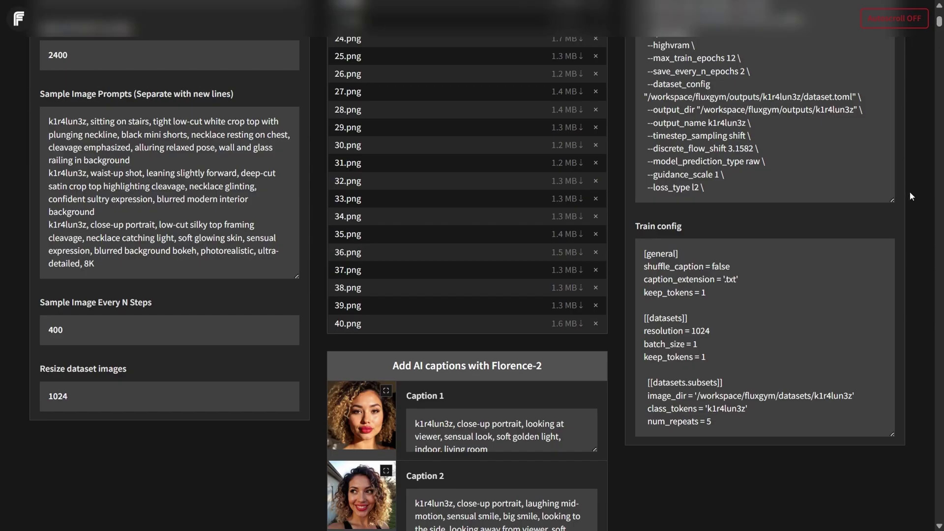
{"action": "scroll", "coordinate": [913, 211], "scroll_direction": "down", "scroll_amount": 6}
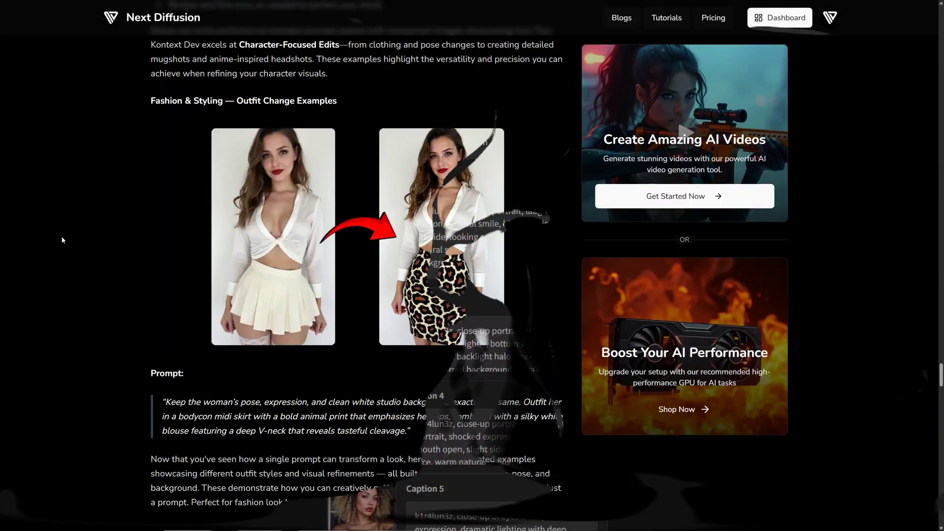
Scroll the flux1-kontext-dev-fp8 files page and the Next Diffusion blog down to the pose variations.
{"action": "scroll", "coordinate": [62, 240], "scroll_direction": "down", "scroll_amount": 9}
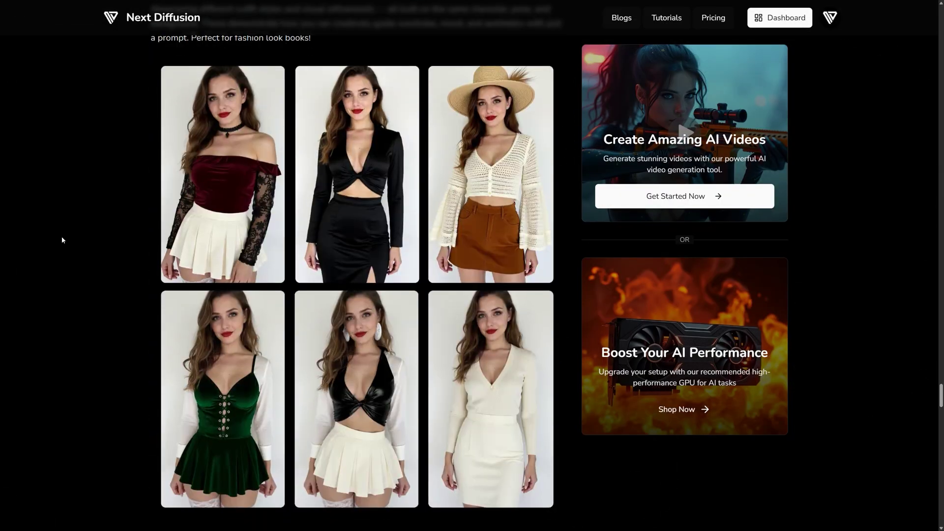
{"action": "scroll", "coordinate": [62, 240], "scroll_direction": "down", "scroll_amount": 9}
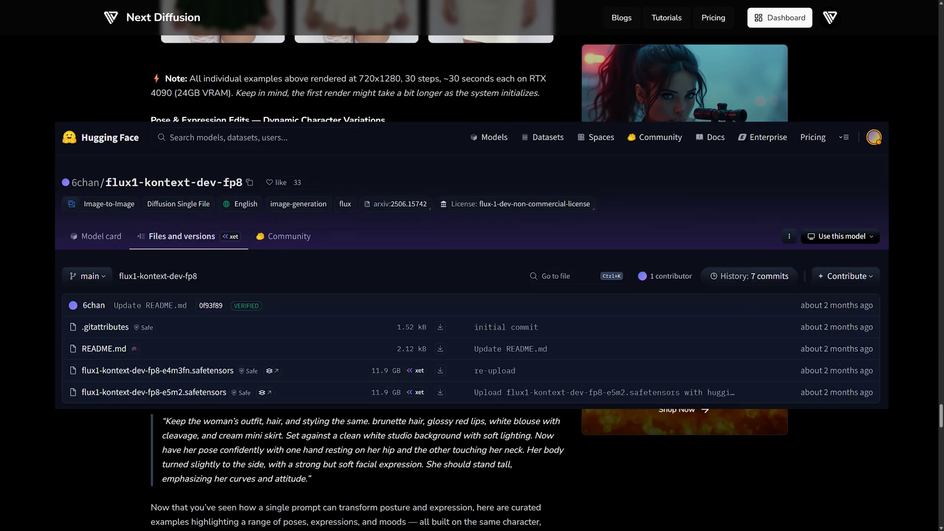
{"action": "scroll", "coordinate": [62, 240], "scroll_direction": "down", "scroll_amount": 9}
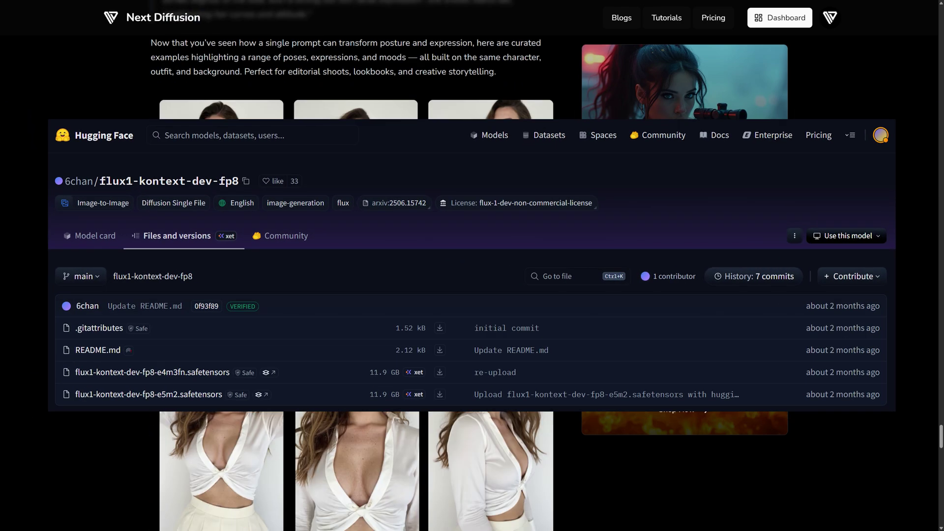
{"action": "scroll", "coordinate": [61, 235], "scroll_direction": "down", "scroll_amount": 1}
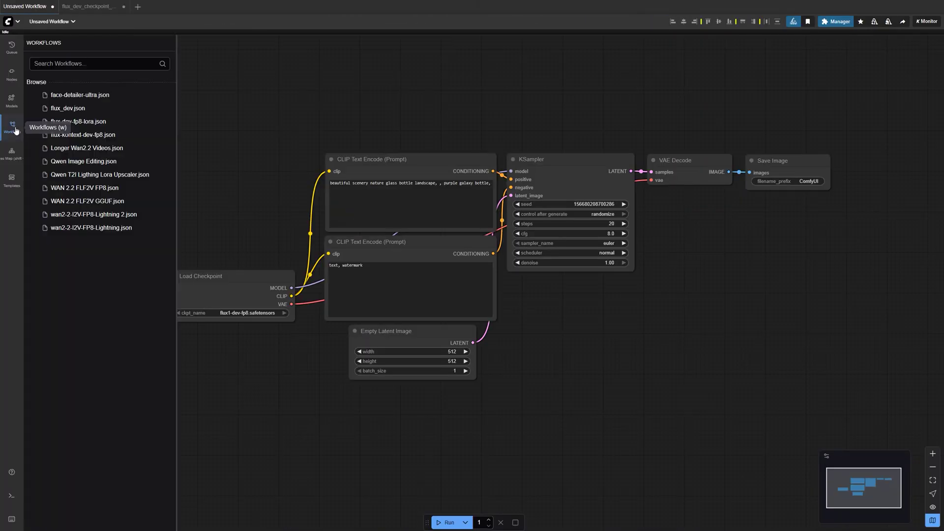
Open the saved flux-kontext-dev-fp8 workflow and load the portrait into its image loader.
{"action": "left_click", "coordinate": [77, 137]}
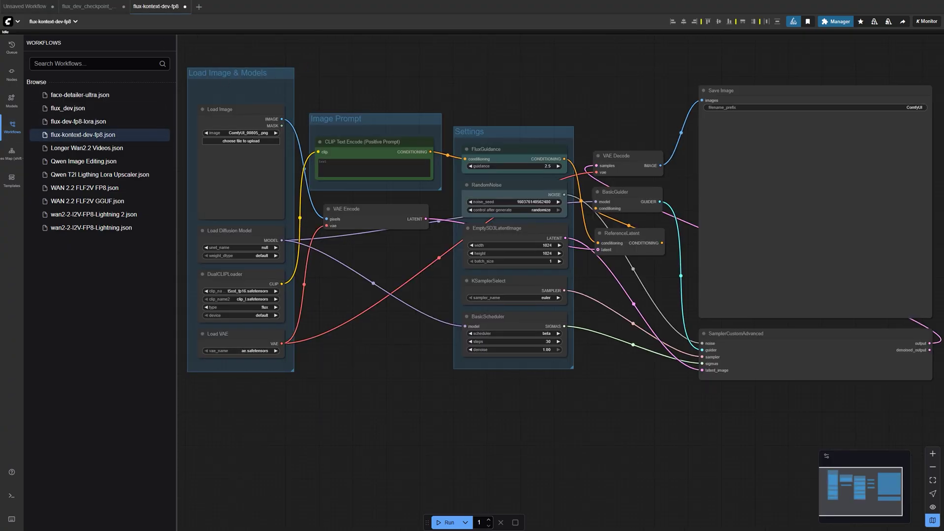
{"action": "left_click_drag", "start_coordinate": [192, 158], "coordinate": [229, 161]}
{"action": "left_click", "coordinate": [12, 126]}
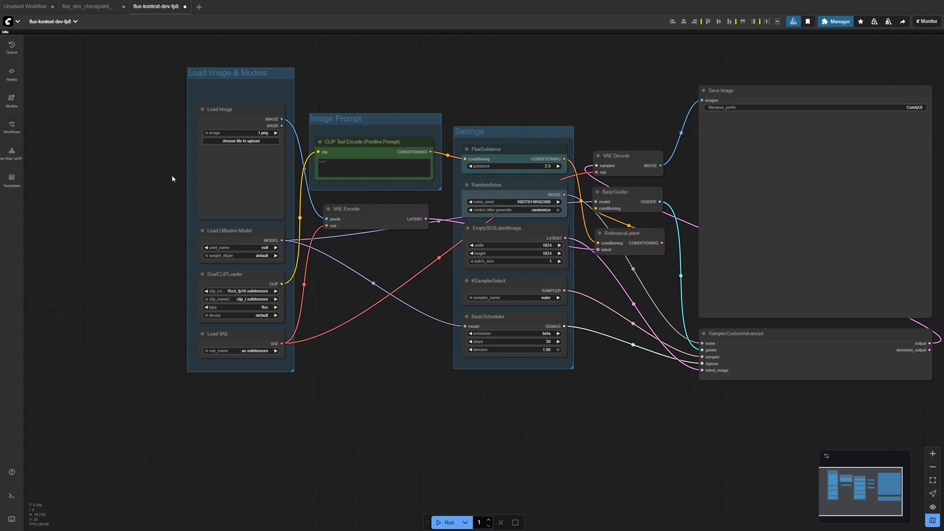
Review the shocked-expression pose prompt and run the Kontext workflow.
{"action": "scroll", "coordinate": [167, 175], "scroll_direction": "up", "scroll_amount": 2}
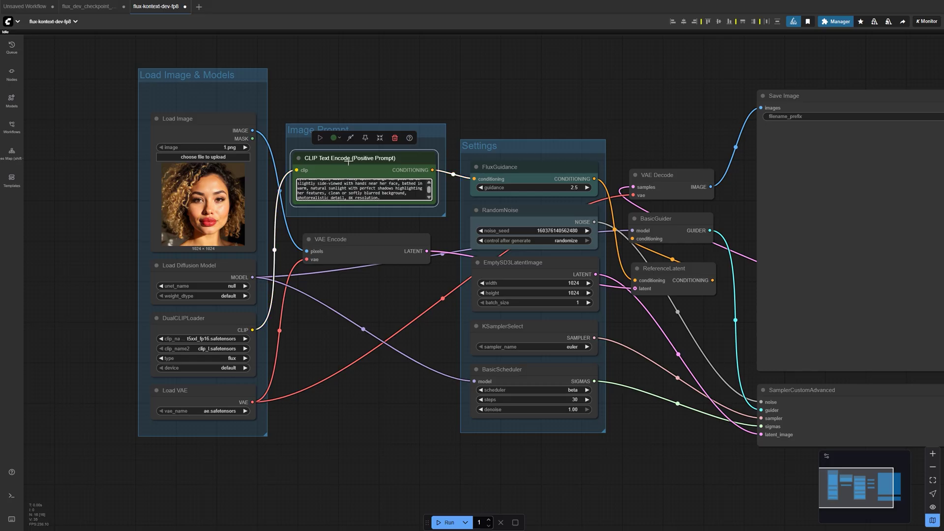
{"action": "left_click_drag", "start_coordinate": [433, 202], "coordinate": [439, 218]}
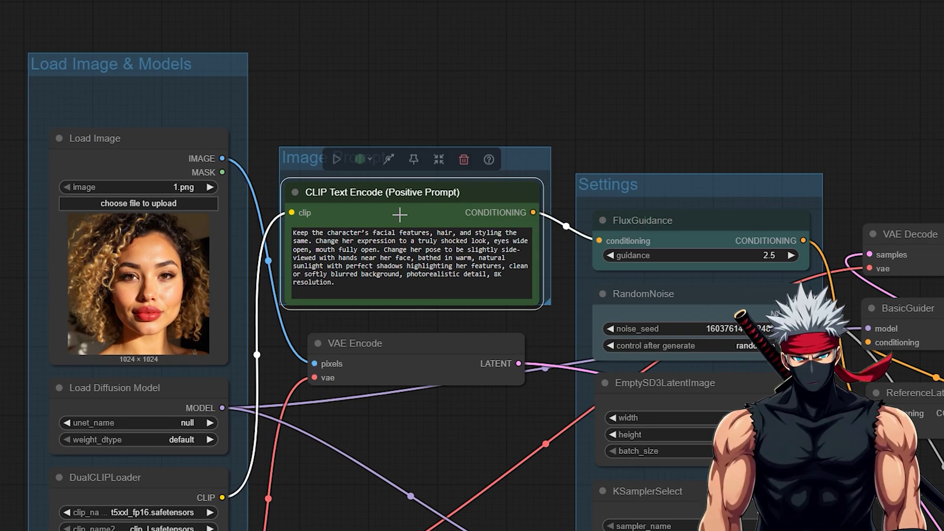
{"action": "scroll", "coordinate": [372, 253], "scroll_direction": "up", "scroll_amount": 1}
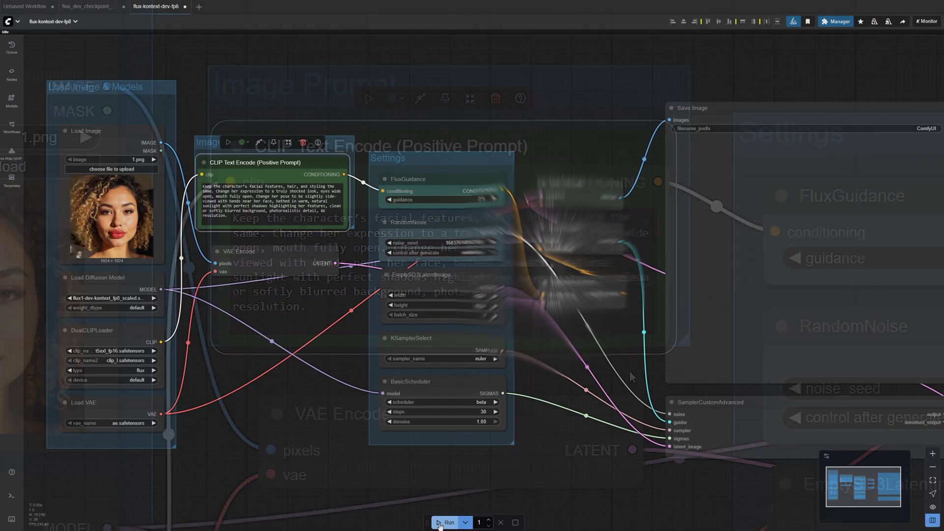
{"action": "left_click", "coordinate": [439, 522]}
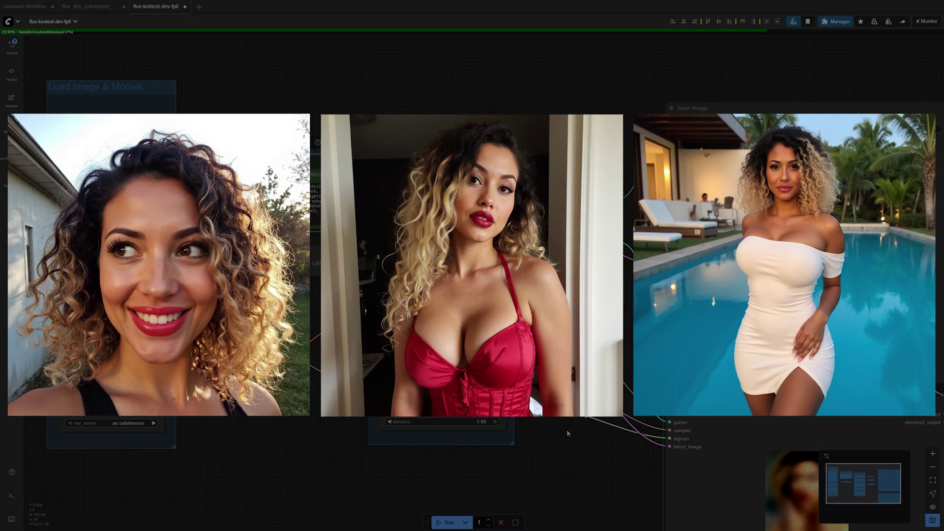
Pan to the Save Image node to see the finished 1024×1024 shocked-expression portrait.
{"action": "left_click_drag", "start_coordinate": [567, 429], "coordinate": [320, 426]}
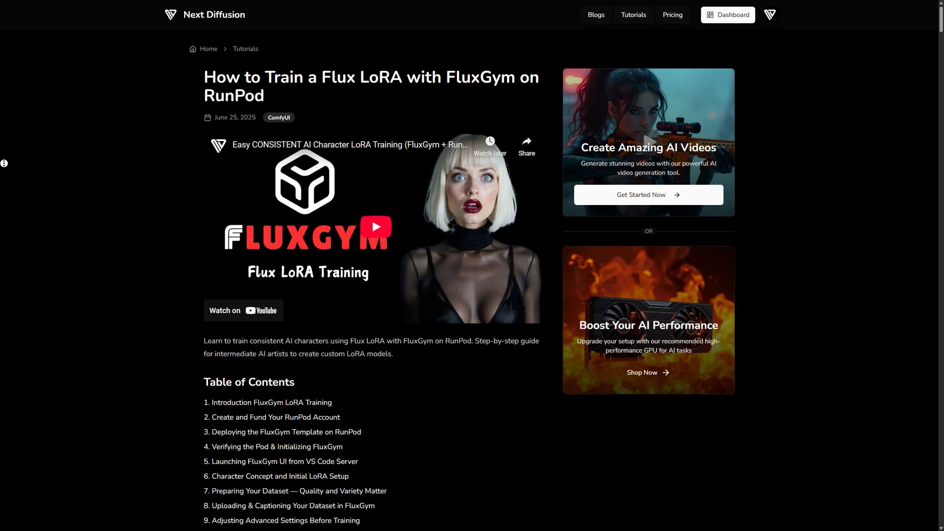
Scroll down the FluxGym-on-RunPod LoRA training tutorial.
{"action": "scroll", "coordinate": [368, 275], "scroll_direction": "down", "scroll_amount": 1}
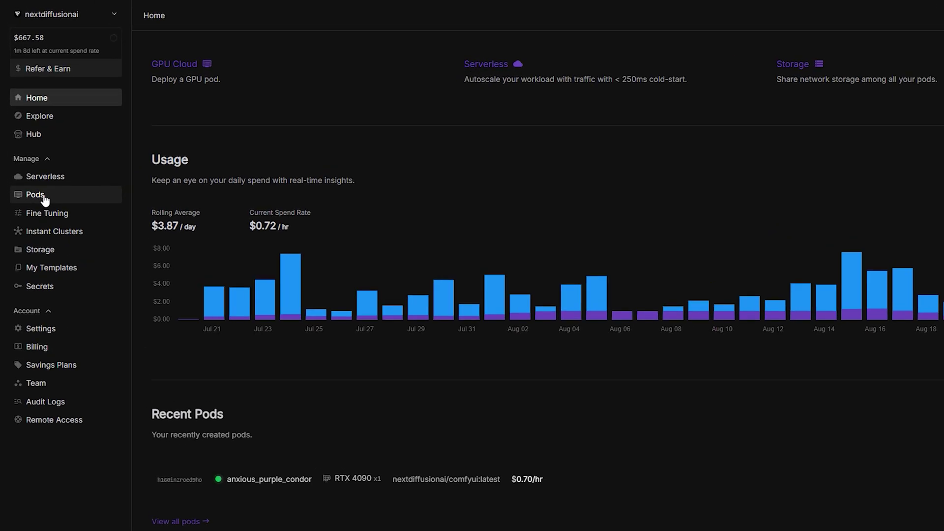
Filter the Deploy a Pod GPUs by 4090 and select the RTX 4090.
{"action": "left_click", "coordinate": [30, 194]}
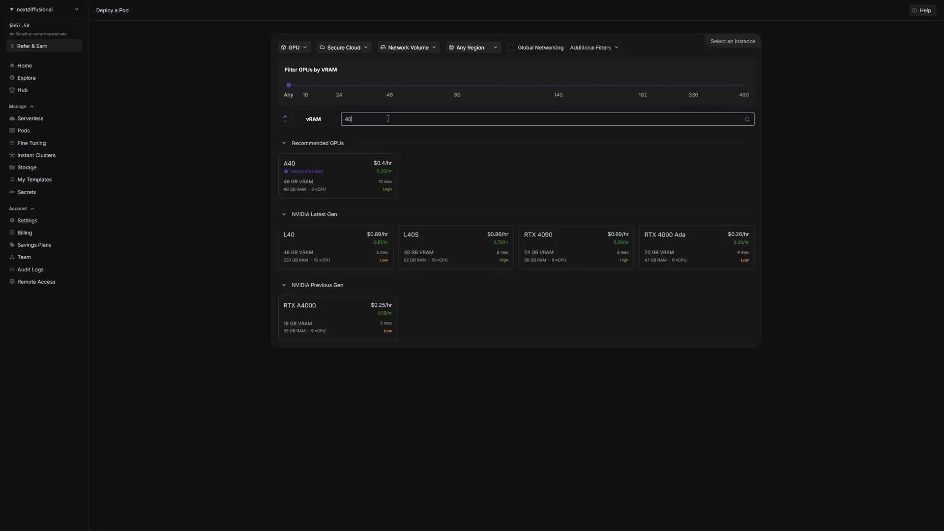
{"action": "type", "text": "90"}
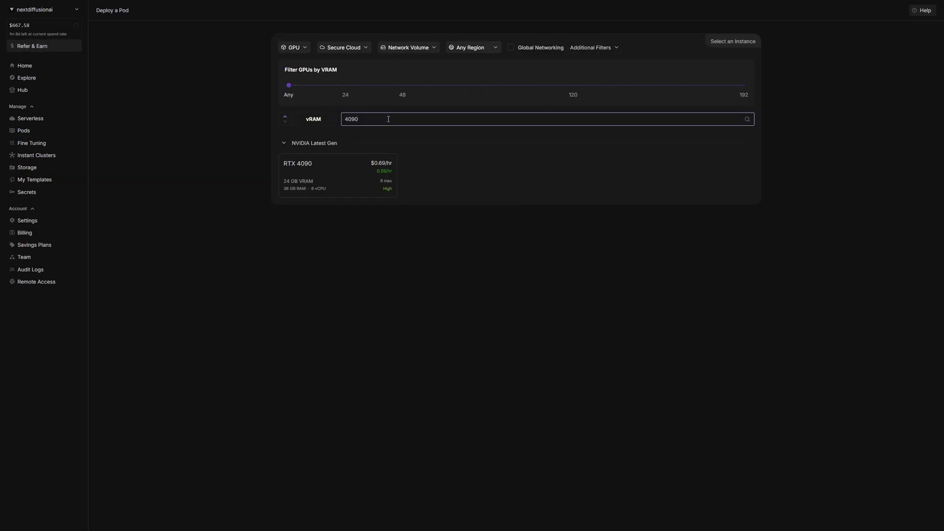
{"action": "left_click", "coordinate": [354, 172]}
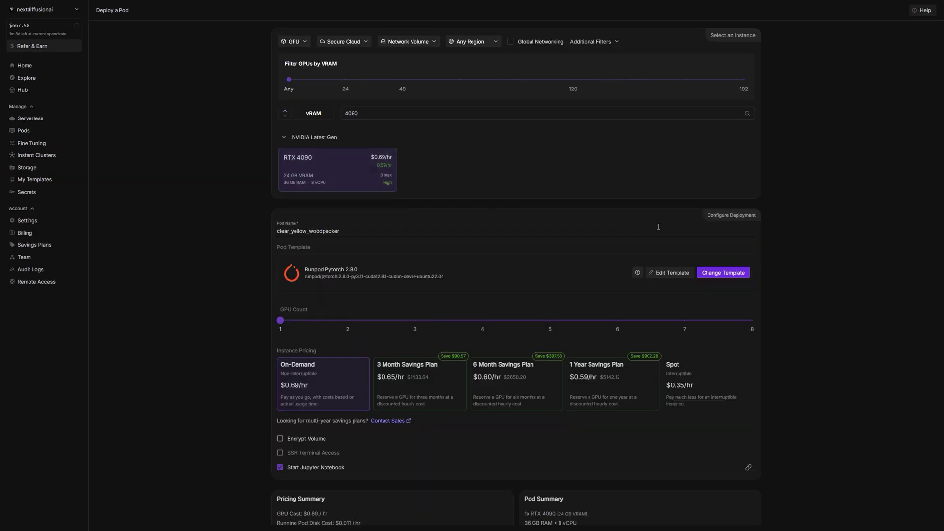
Deploy the pod on demand with the Next Diffusion - FluxGym template and view its connection services.
{"action": "left_click", "coordinate": [724, 274]}
{"action": "type", "text": "next diffusion"}
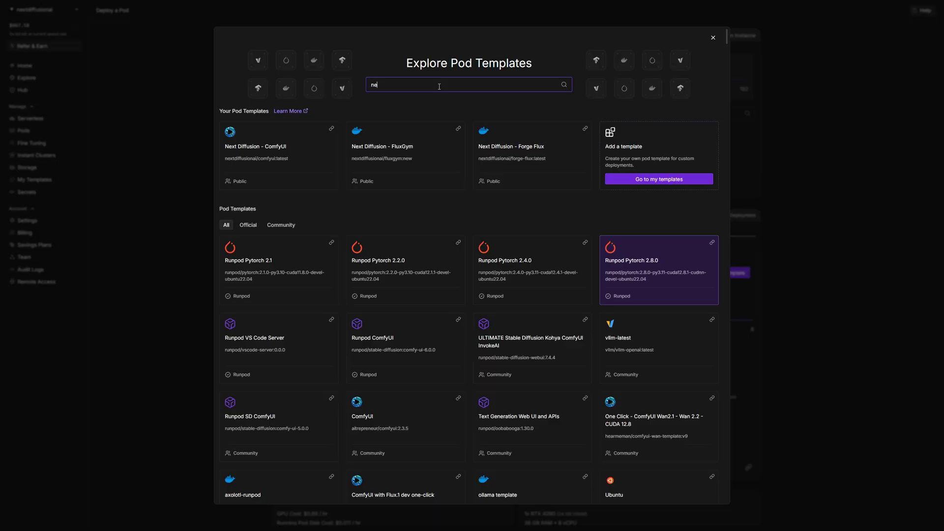
{"action": "left_click", "coordinate": [403, 195]}
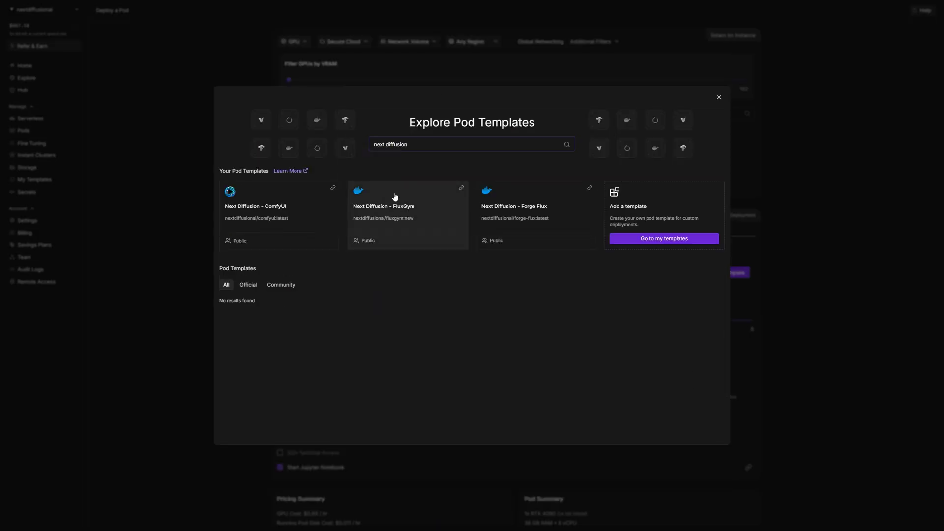
{"action": "scroll", "coordinate": [800, 226], "scroll_direction": "down", "scroll_amount": 1}
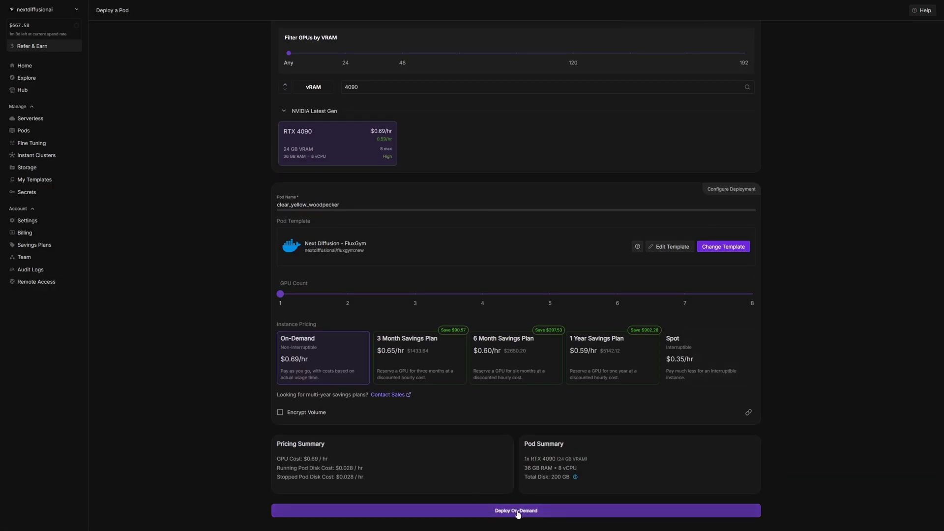
{"action": "left_click", "coordinate": [484, 510]}
{"action": "left_click", "coordinate": [632, 61]}
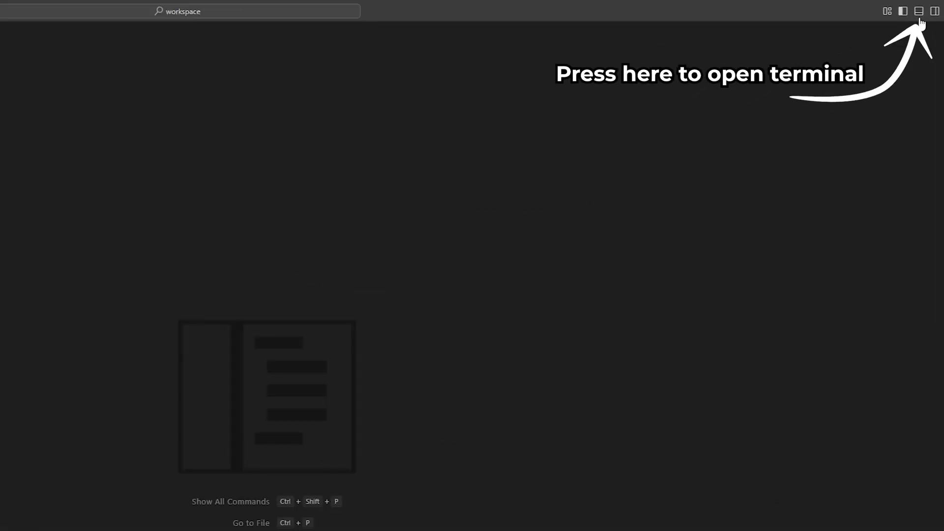
Run ./run_fluxgym.sh in the workspace terminal to start FluxGym.
{"action": "left_click", "coordinate": [919, 13]}
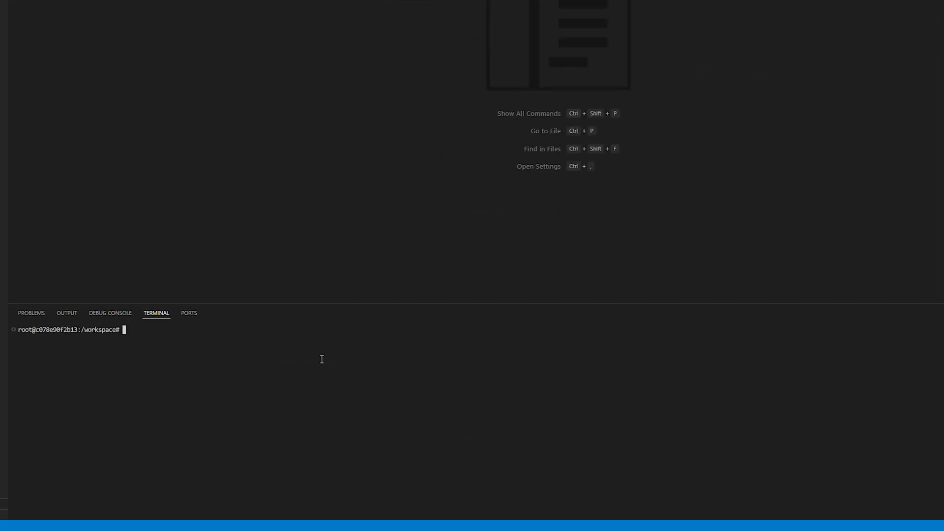
{"action": "type", "text": "./run_fluxgym.sh"}
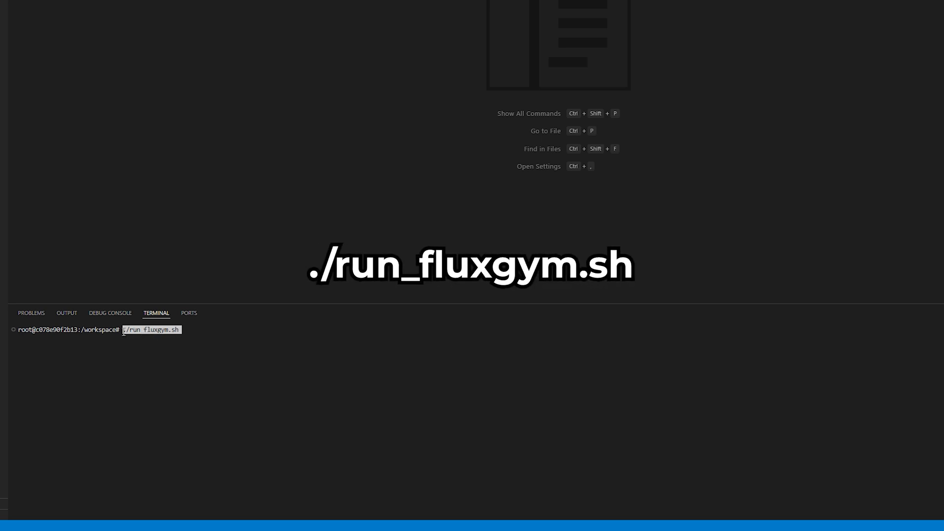
{"action": "key", "text": "Return"}
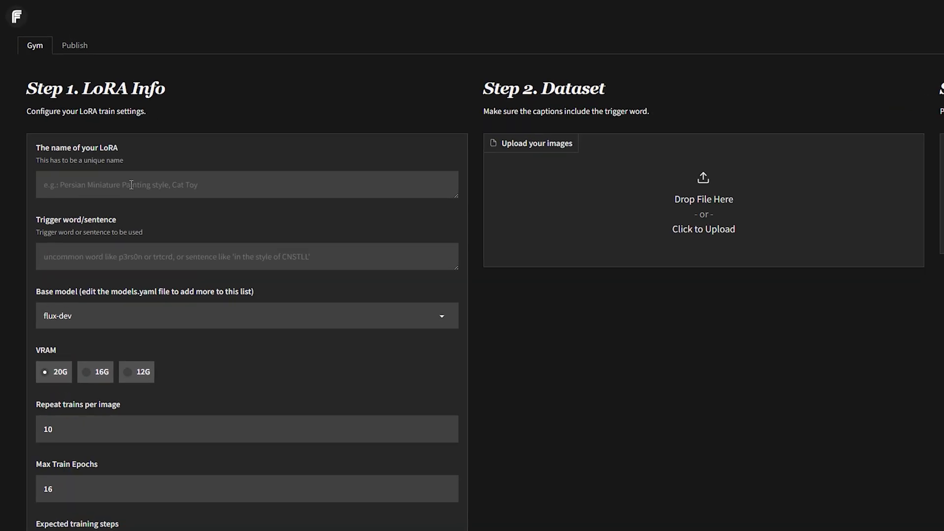
Name the LoRA k1r4lun3z with the same trigger word and upload images 1.png–40.png.
{"action": "type", "text": "k1r4lun3z"}
{"action": "left_click", "coordinate": [79, 251]}
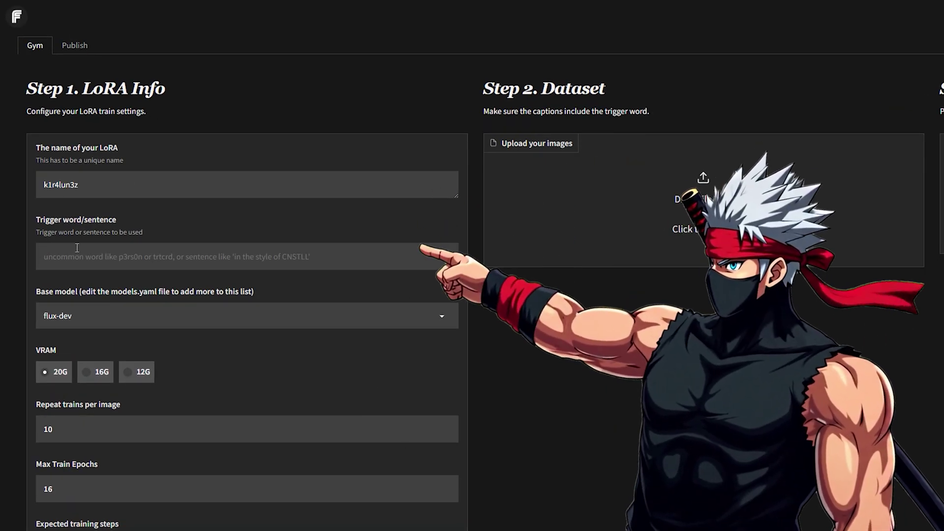
{"action": "type", "text": "k1r4lun3z"}
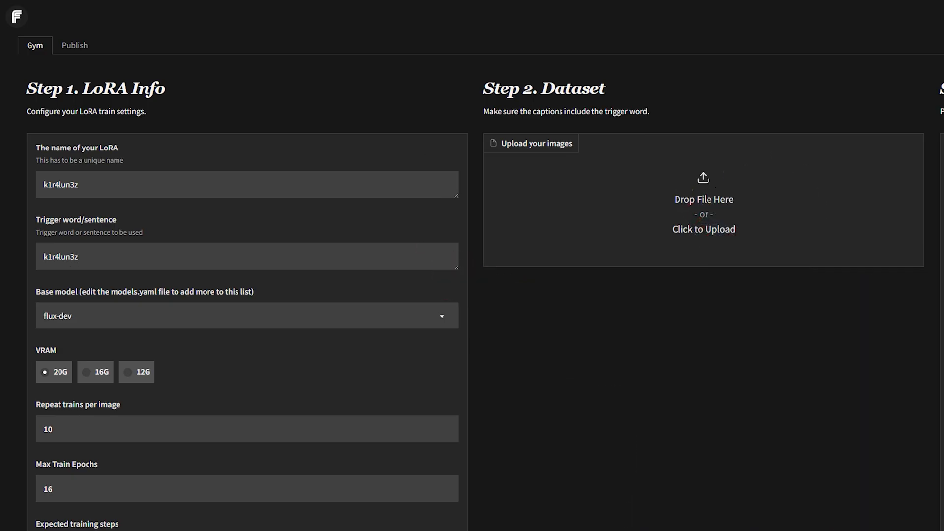
{"action": "left_click_drag", "start_coordinate": [79, 351], "coordinate": [684, 214]}
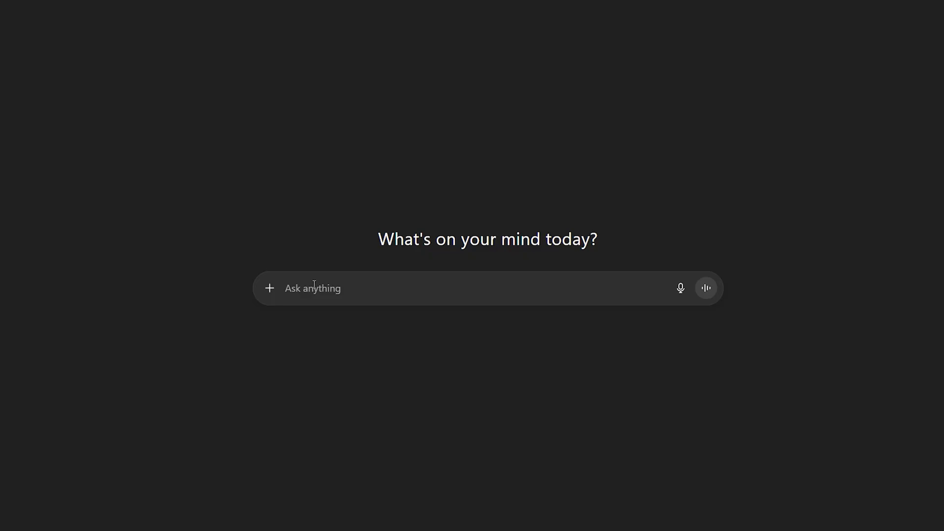
Send ChatGPT the caption request for the portrait and select the returned lowercase caption.
{"action": "type", "text": "Please generate a training caption for this image that describes it literally and in detail for LoRA fine-tuning. The caption should:  Focus on the subject, clothing, pose, and environment.  Avoid abstract or artistic interpretations.  Be short, direct, and comma-separated (like a dataset tag caption).  Use consistent lowercase tags."}
{"action": "key", "text": "ctrl+v"}
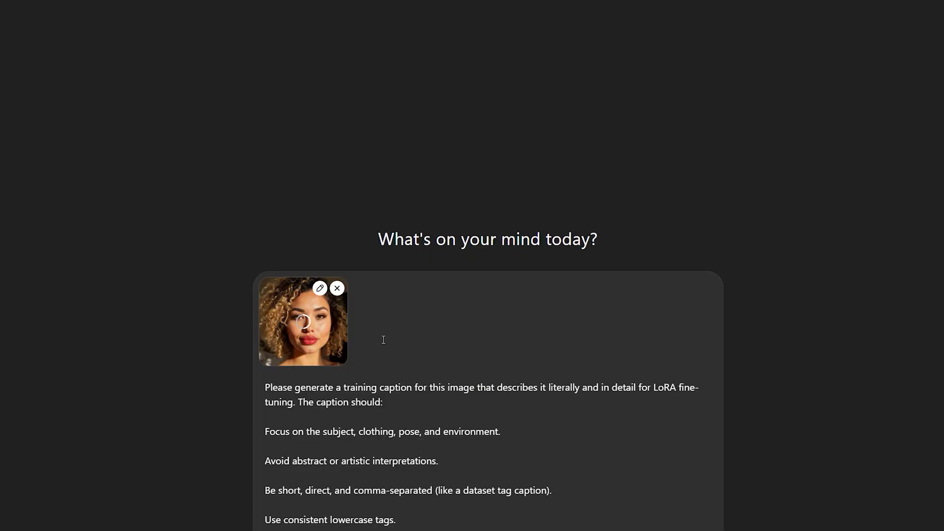
{"action": "key", "text": "Return"}
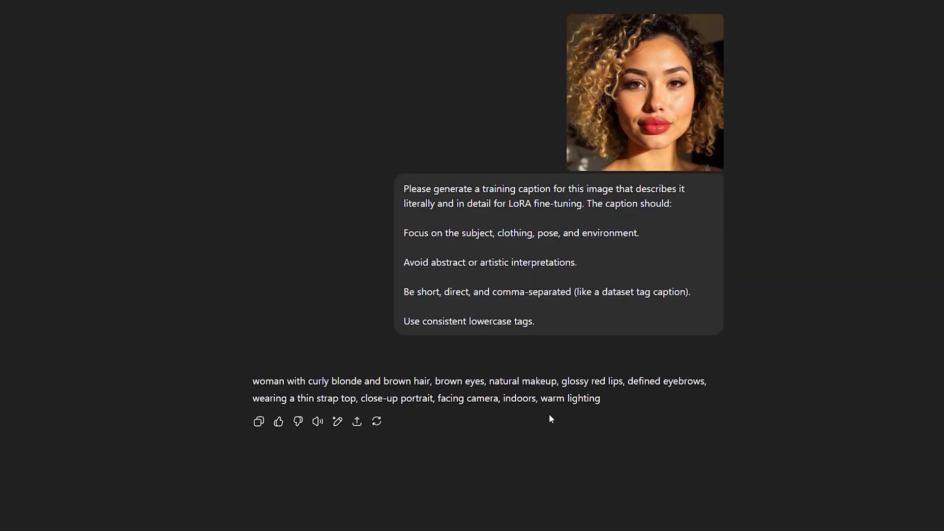
{"action": "left_click_drag", "start_coordinate": [253, 383], "coordinate": [603, 400]}
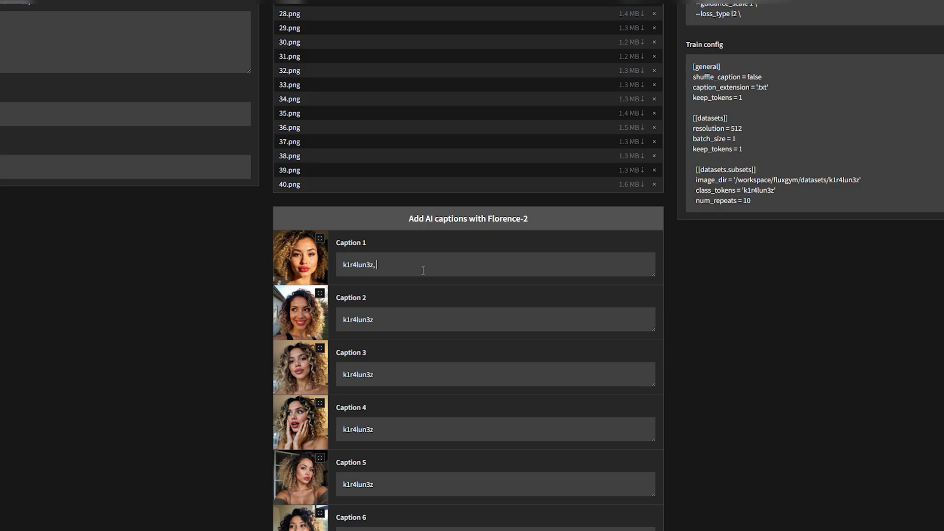
Paste the generated description into Caption 1 and set Sample Image Every N Steps to 400.
{"action": "type", "text": "woman with curly blonde and brown hair, brown eyes, natural makeup, glossy red lips, defined eyebrows, wearing a thin strap top, close-up portrait, facing camera, indoors, warm lighting"}
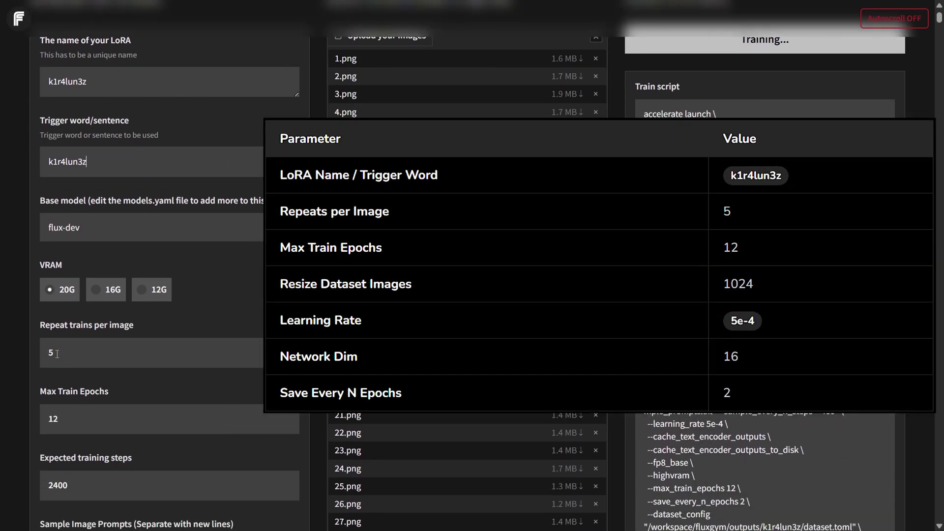
{"action": "scroll", "coordinate": [68, 354], "scroll_direction": "down", "scroll_amount": 1}
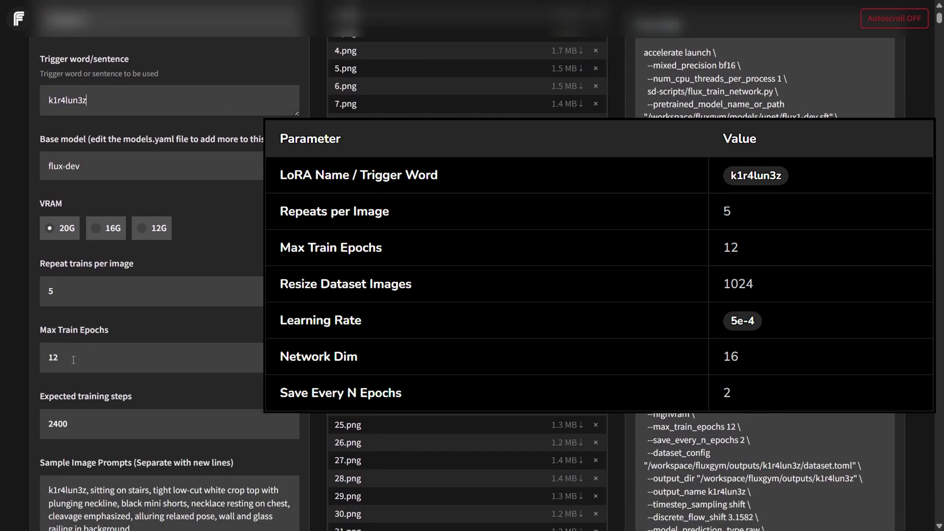
{"action": "scroll", "coordinate": [116, 350], "scroll_direction": "down", "scroll_amount": 3}
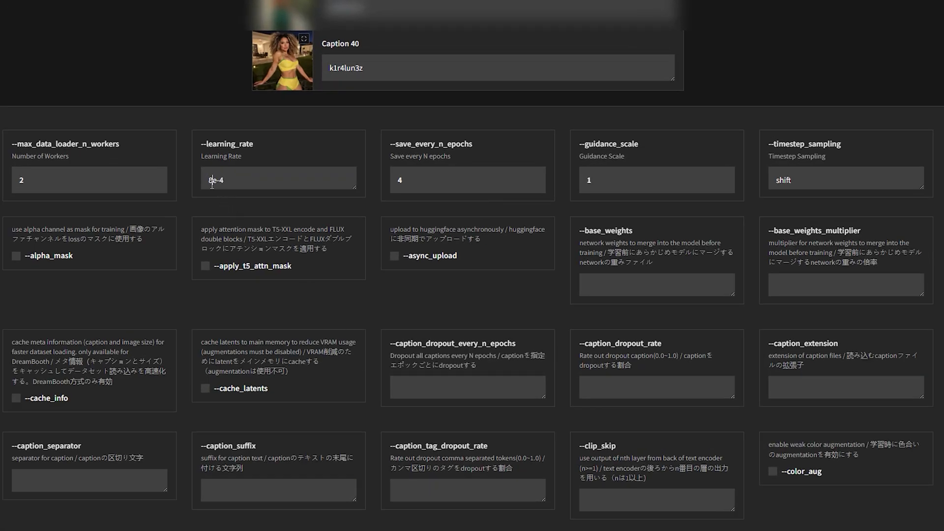
{"action": "left_click_drag", "start_coordinate": [211, 184], "coordinate": [208, 185]}
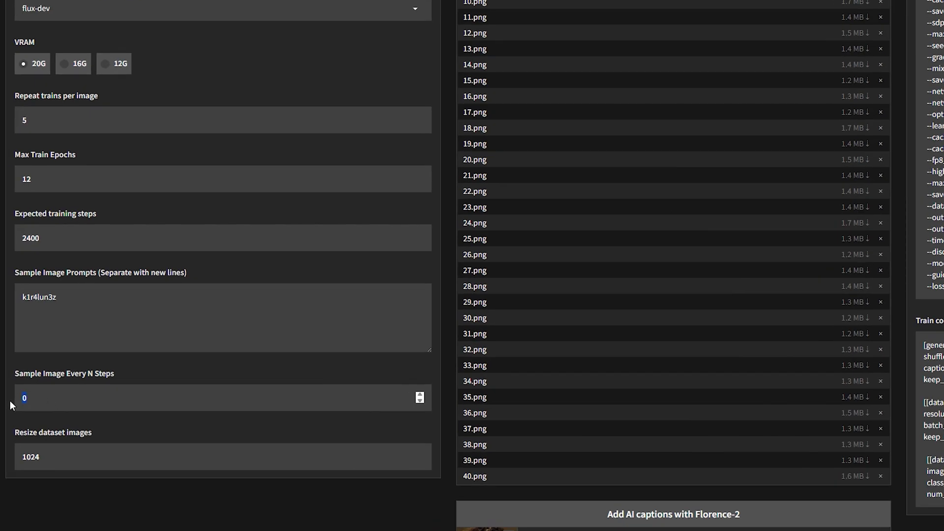
{"action": "type", "text": "400"}
Replace the sample prompts with three k1r4lun3z prompts: sunlit outdoors, city street, cyberpunk neon.
{"action": "left_click_drag", "start_coordinate": [65, 299], "coordinate": [26, 301]}
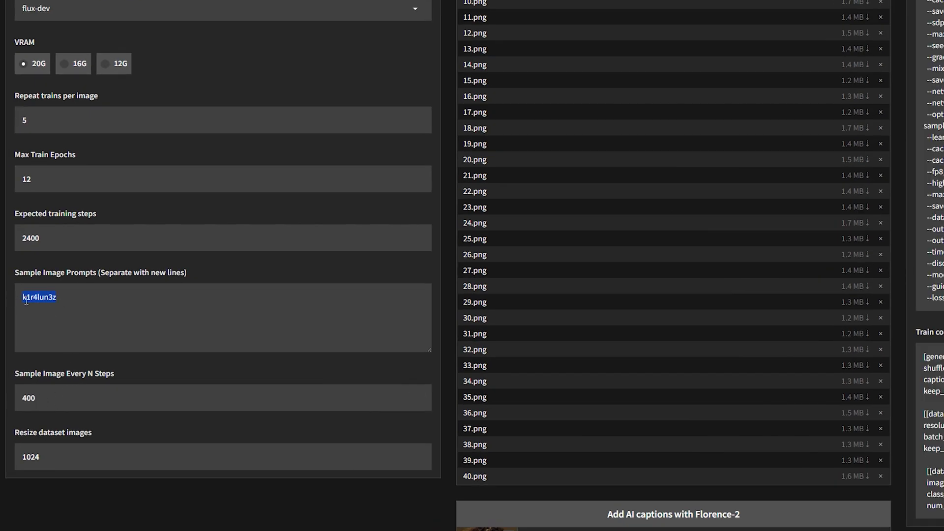
{"action": "type", "text": "k1r4lun3z, outdoors in sunlight, blurred background, natural look"}
{"action": "key", "text": "Return"}
{"action": "type", "text": "k1r4lun3z, city street background, modern casual outfit, candid photo"}
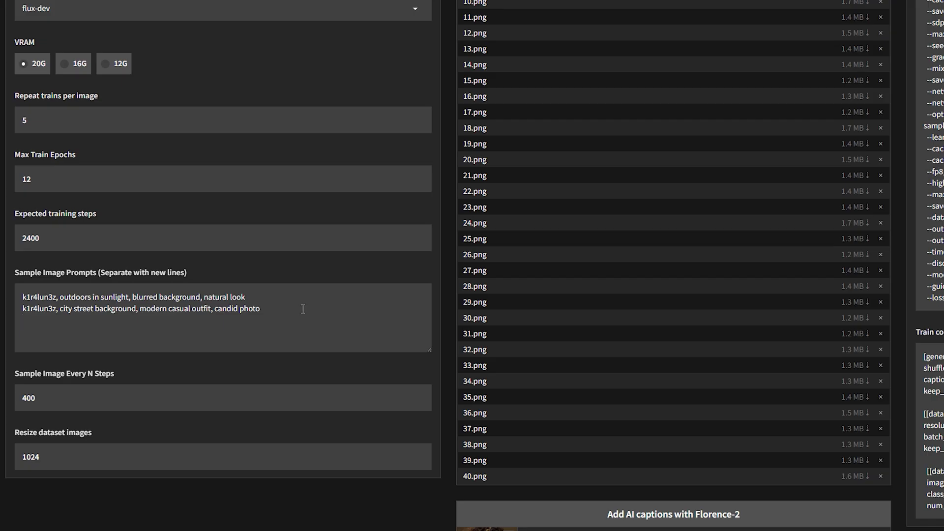
{"action": "key", "text": "Return"}
{"action": "type", "text": "k1r4lun3z, cyberpunk neon lights, futuristic style, highly detailed face"}
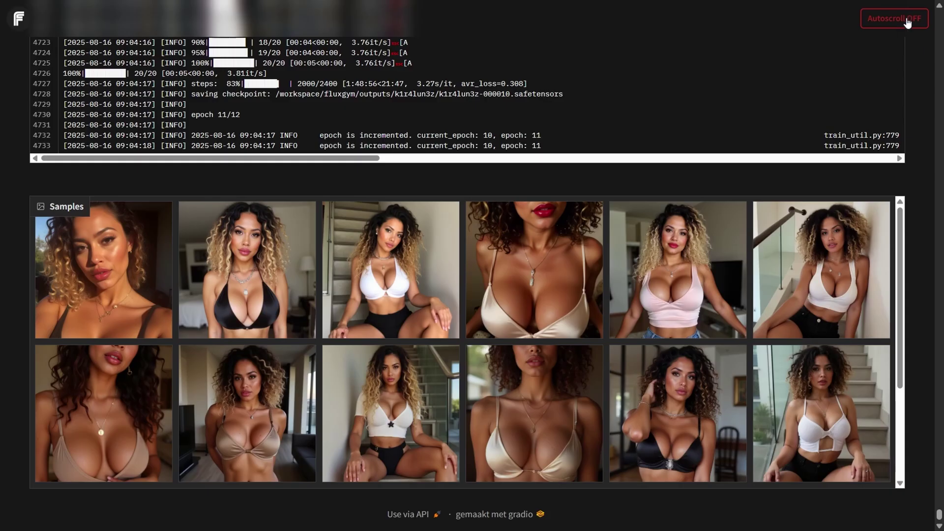
Turn on log Autoscroll and expand fluxgym > outputs > k1r4lun3z in the VS Code Explorer.
{"action": "left_click", "coordinate": [906, 25]}
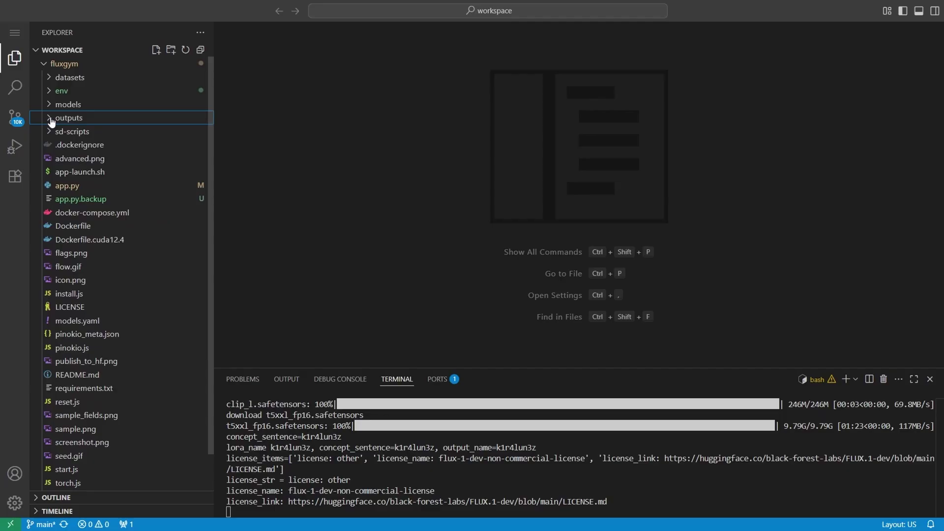
{"action": "left_click", "coordinate": [49, 119]}
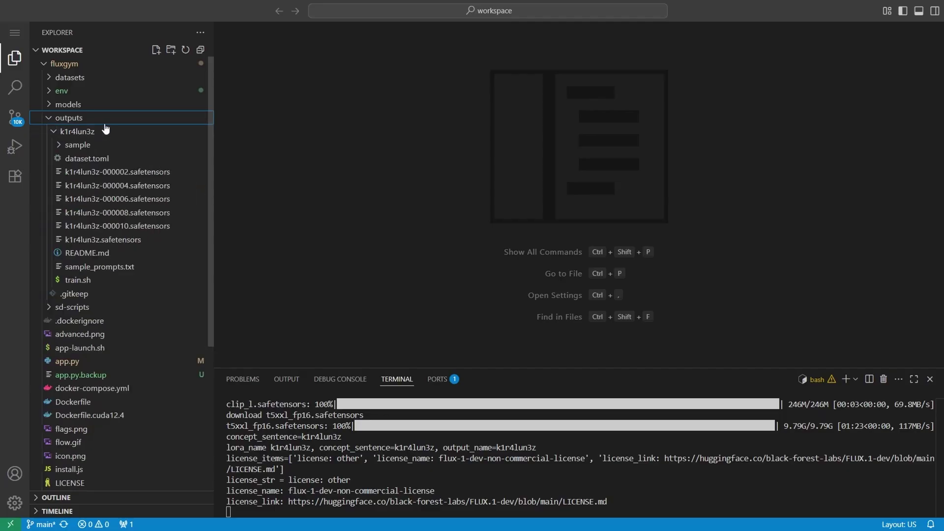
{"action": "left_click", "coordinate": [64, 135]}
{"action": "left_click", "coordinate": [52, 134]}
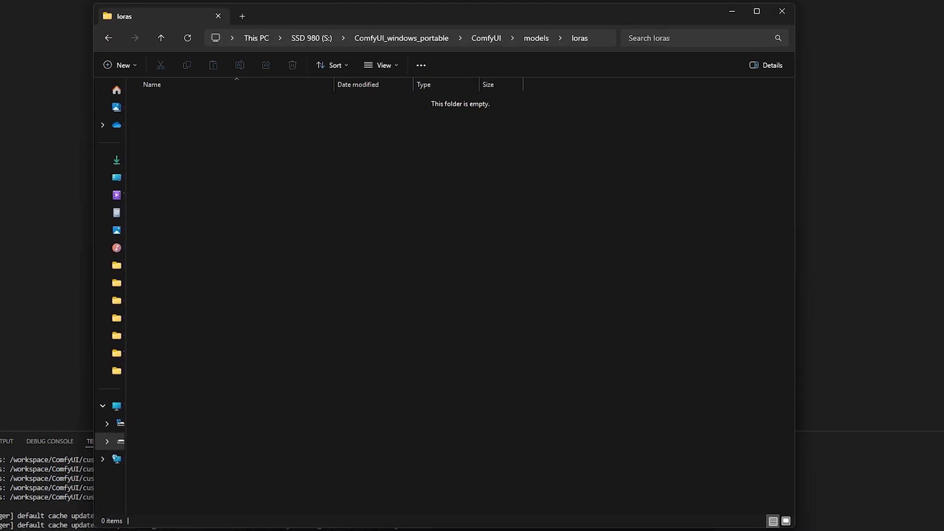
Copy k1r4lun3z.safetensors into ComfyUI/models/loras and switch to the flux-dev-fp8-lora workflow.
{"action": "left_click_drag", "start_coordinate": [74, 142], "coordinate": [359, 196]}
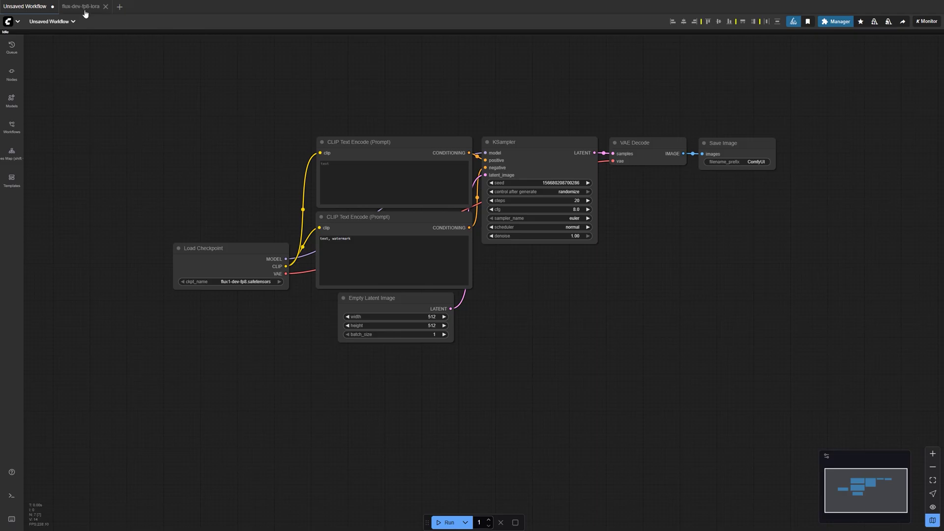
{"action": "left_click", "coordinate": [83, 8]}
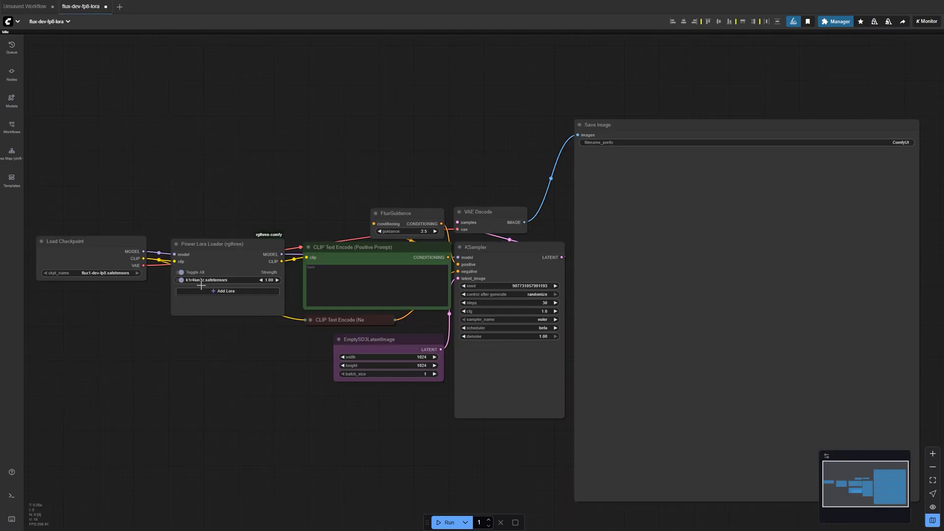
Paste the waist-up k1r4lun3z Copacabana beach portrait prompt into the positive prompt.
{"action": "scroll", "coordinate": [202, 285], "scroll_direction": "up", "scroll_amount": 5}
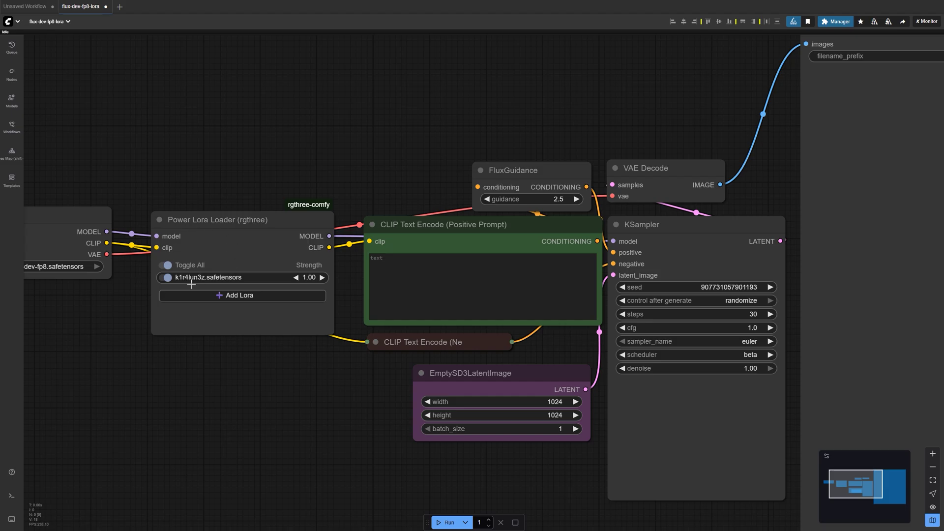
{"action": "left_click", "coordinate": [385, 262]}
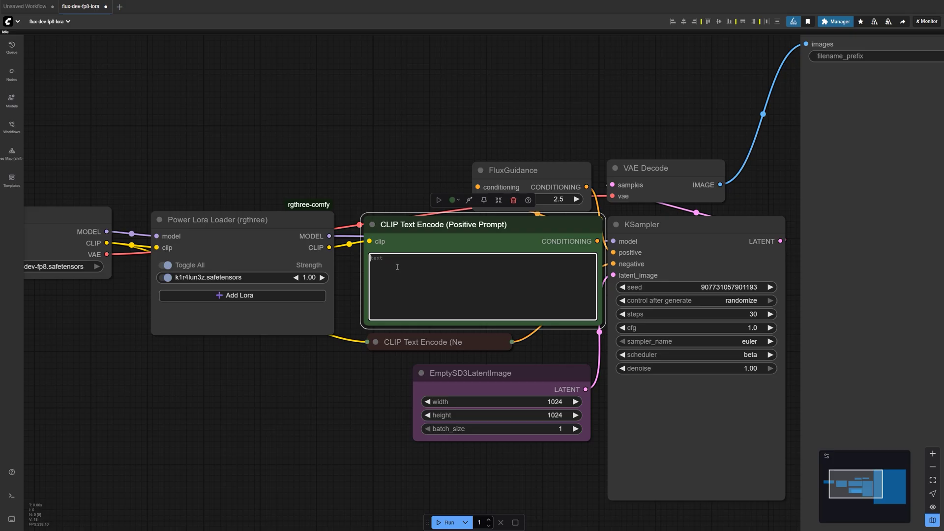
{"action": "type", "text": "k1r4lun3z, waist-up portrait, standing on Copacabana beach volleyball area, yellow Brazilian-style top with cleavage, cream high-waist skirt, wide hips highlighted, sunlight glinting on face and chest, relaxed sultry smile, ocean waves and palm trees subtly in background"}
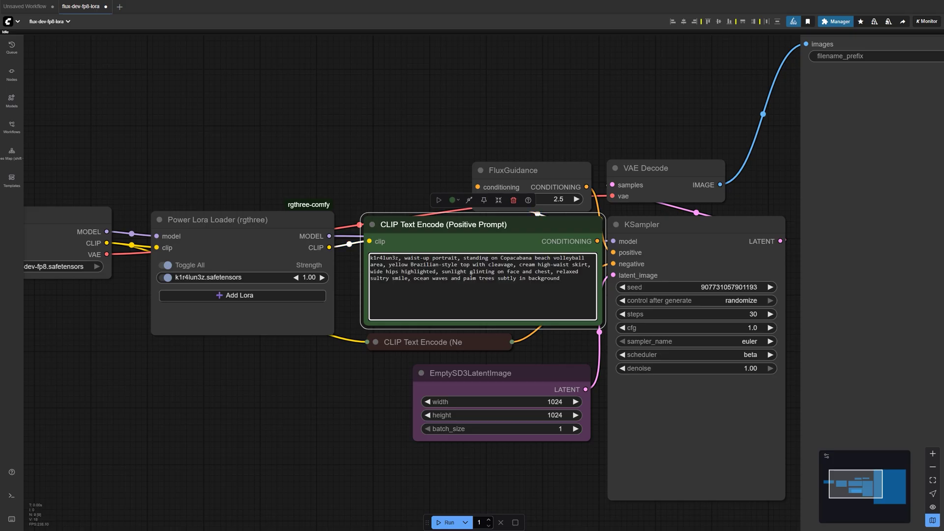
{"action": "scroll", "coordinate": [471, 277], "scroll_direction": "up", "scroll_amount": 5}
{"action": "left_click_drag", "start_coordinate": [364, 247], "coordinate": [448, 247]}
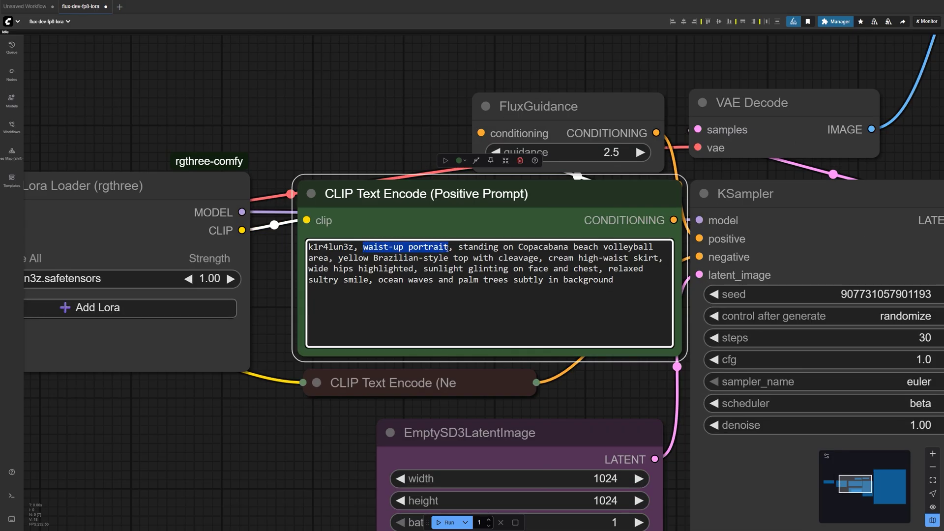
{"action": "scroll", "coordinate": [501, 273], "scroll_direction": "down", "scroll_amount": 5}
{"action": "scroll", "coordinate": [565, 337], "scroll_direction": "up", "scroll_amount": 2}
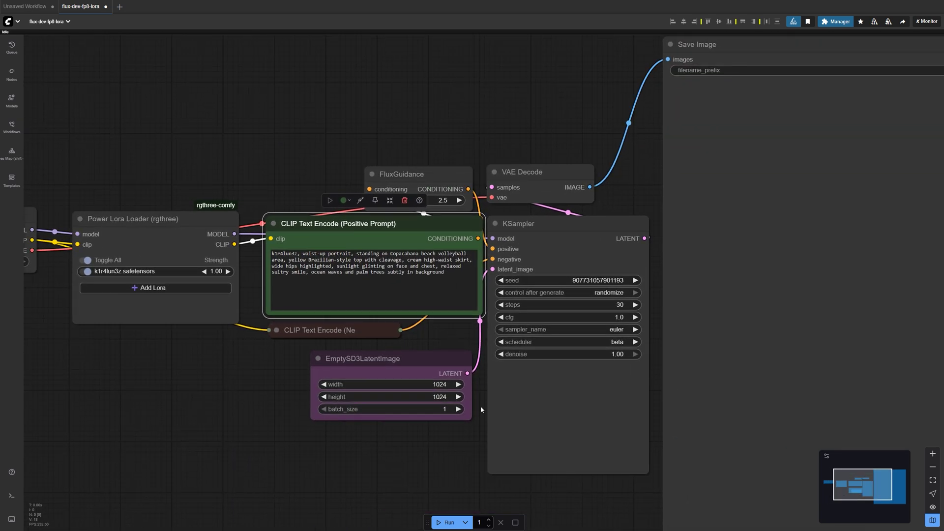
Run the workflow and bring the generated 1024×1024 beach image into view.
{"action": "left_click", "coordinate": [440, 523]}
{"action": "scroll", "coordinate": [420, 456], "scroll_direction": "down", "scroll_amount": 2}
{"action": "left_click_drag", "start_coordinate": [420, 455], "coordinate": [214, 396]}
{"action": "scroll", "coordinate": [222, 398], "scroll_direction": "down", "scroll_amount": 1}
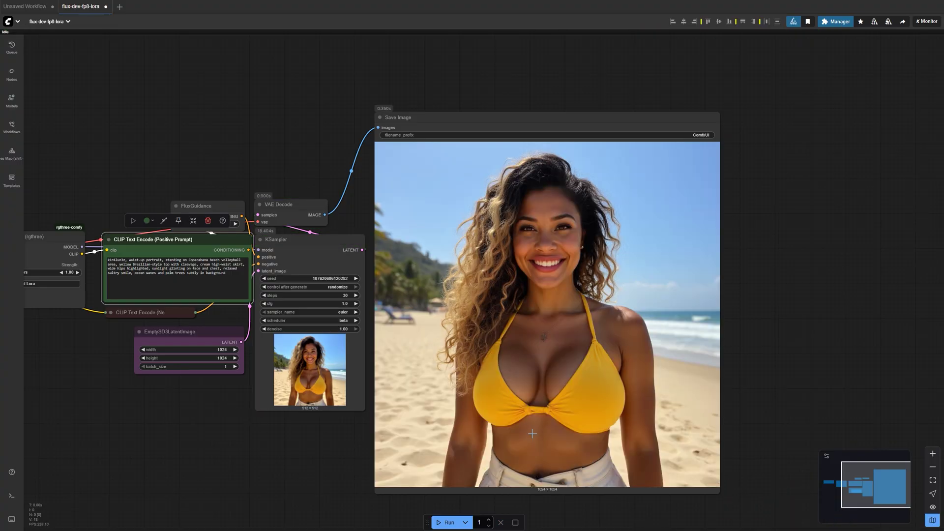
Enable the k1r4lun3z-000010 LoRA and disable the final k1r4lun3z LoRA in Power Lora Loader.
{"action": "left_click_drag", "start_coordinate": [131, 169], "coordinate": [387, 137]}
{"action": "scroll", "coordinate": [254, 258], "scroll_direction": "up", "scroll_amount": 4}
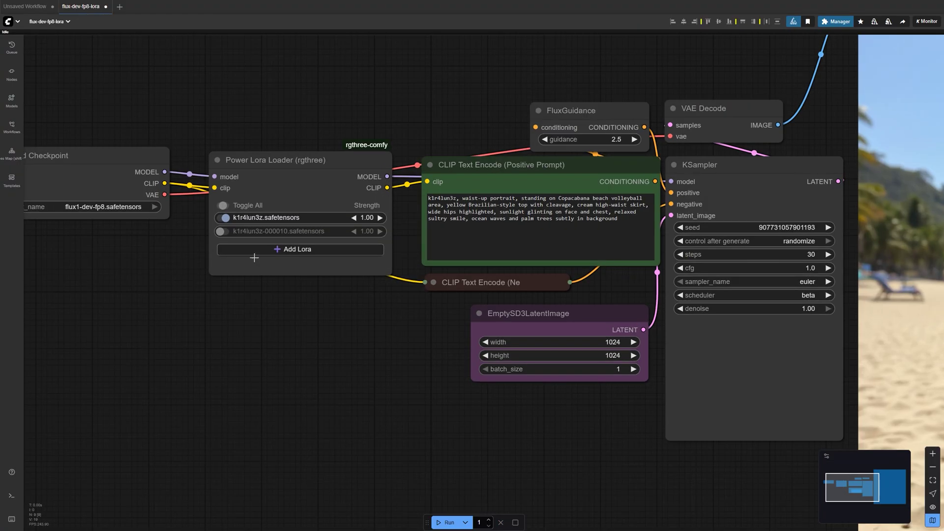
{"action": "left_click", "coordinate": [222, 232]}
{"action": "left_click", "coordinate": [226, 218]}
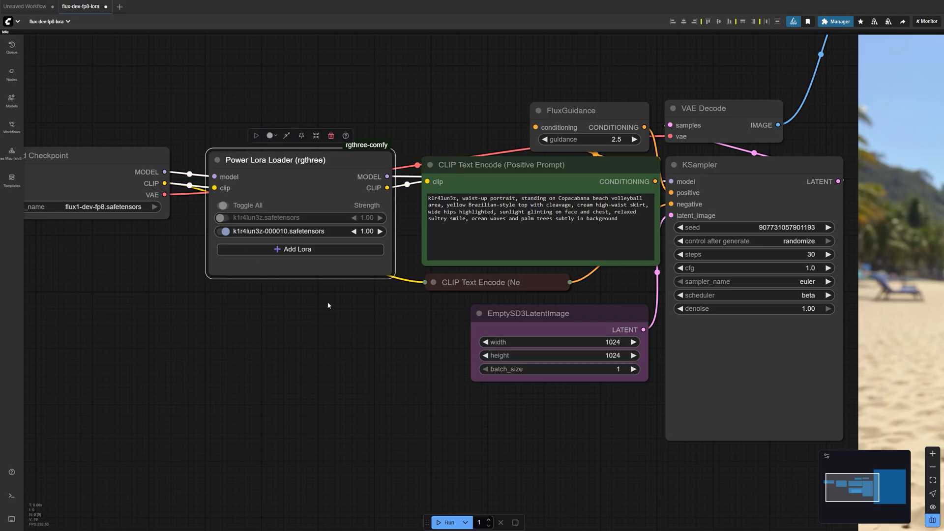
Set the KSampler's control after generate to fixed.
{"action": "scroll", "coordinate": [344, 320], "scroll_direction": "right", "scroll_amount": 5}
{"action": "left_click", "coordinate": [594, 238]}
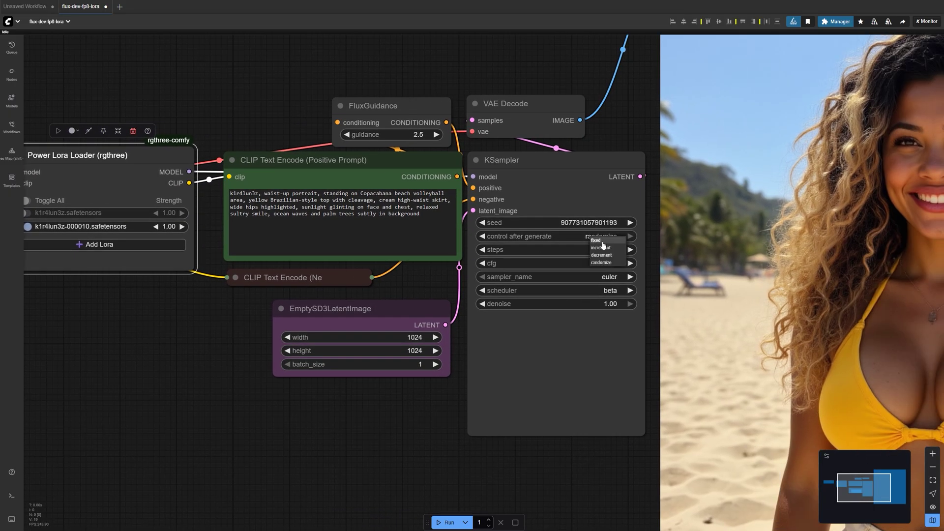
{"action": "left_click", "coordinate": [595, 241]}
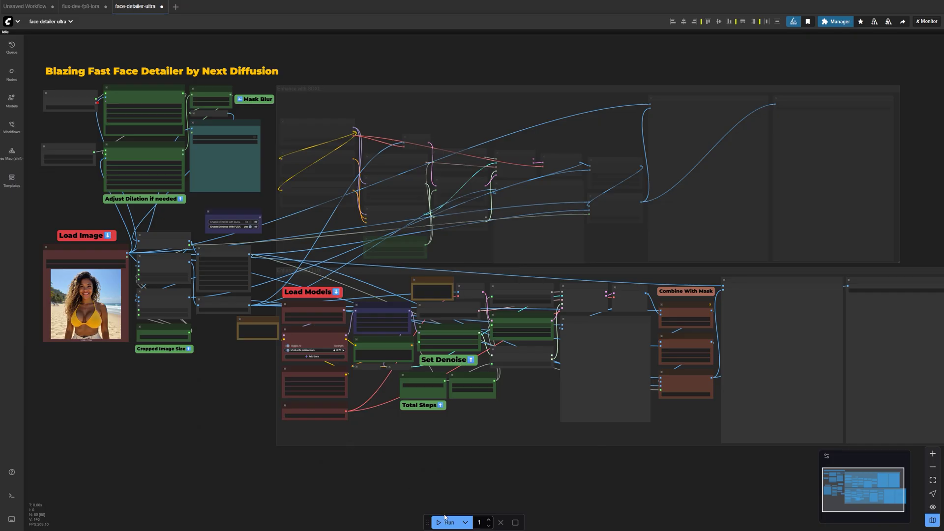
Survey the face detection group, Load VAE and Total Steps in the face-detailer-ultra workflow.
{"action": "scroll", "coordinate": [86, 359], "scroll_direction": "up", "scroll_amount": 3}
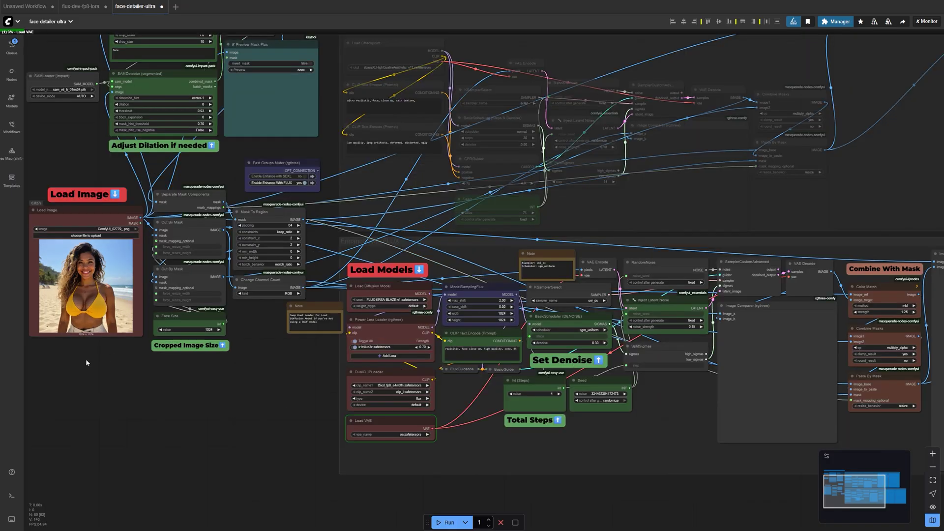
{"action": "left_click_drag", "start_coordinate": [85, 358], "coordinate": [225, 444]}
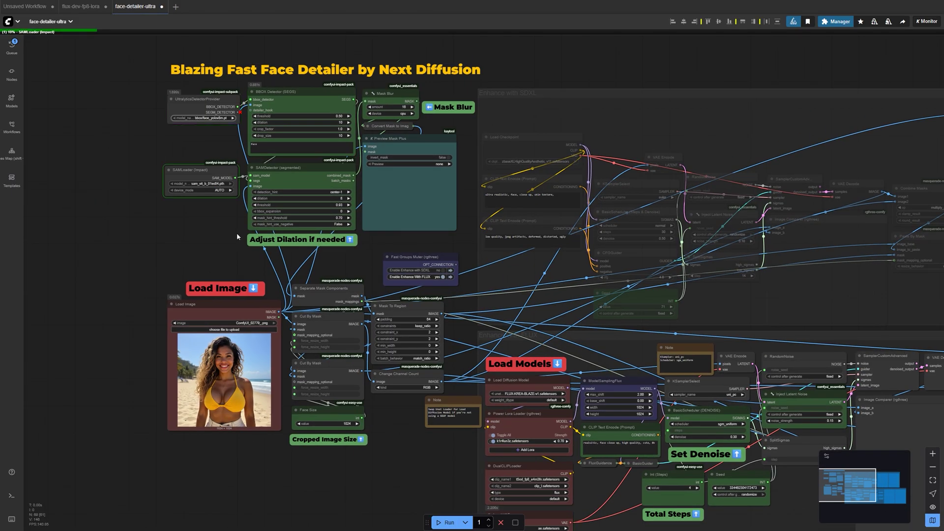
{"action": "scroll", "coordinate": [428, 187], "scroll_direction": "up", "scroll_amount": 5}
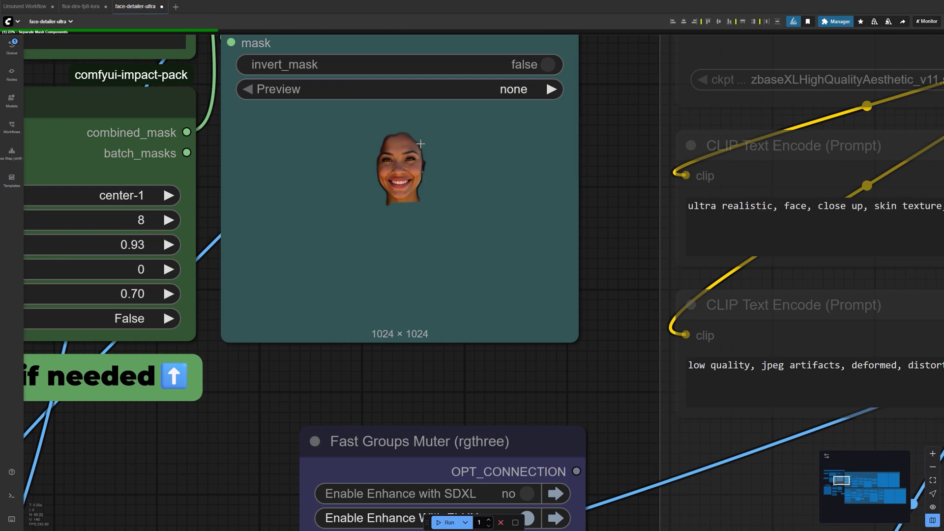
{"action": "scroll", "coordinate": [403, 195], "scroll_direction": "down", "scroll_amount": 8}
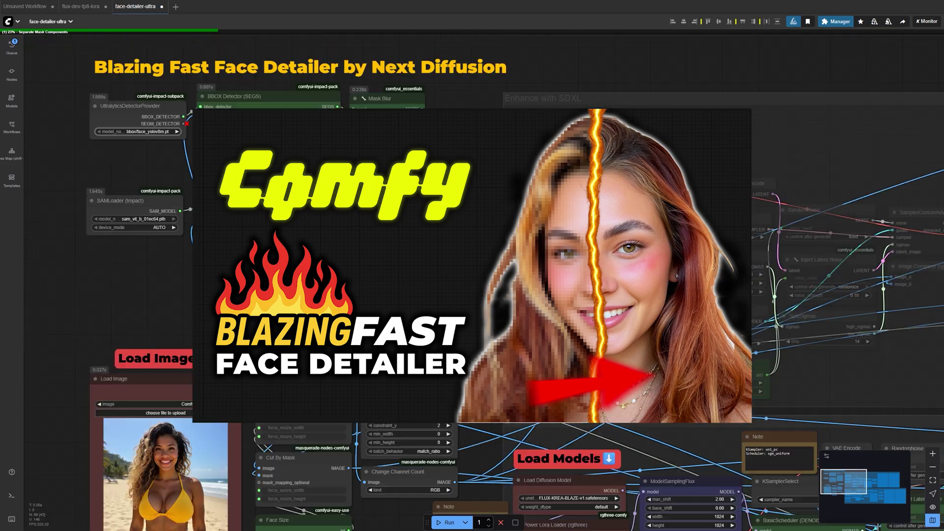
{"action": "left_click_drag", "start_coordinate": [455, 313], "coordinate": [292, 80]}
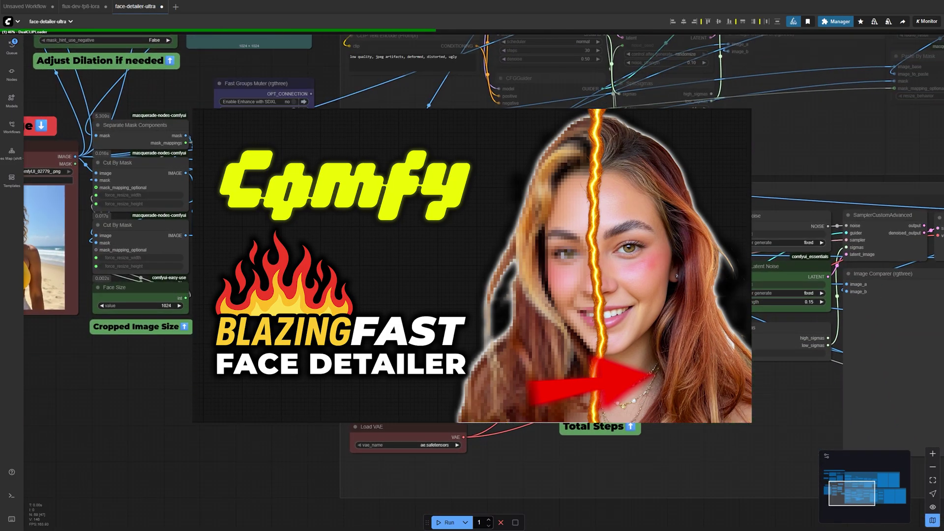
{"action": "scroll", "coordinate": [325, 349], "scroll_direction": "down", "scroll_amount": 1}
Inspect the Image Comparer and Save Image nodes showing the refined face against the original.
{"action": "left_click_drag", "start_coordinate": [740, 407], "coordinate": [354, 376]}
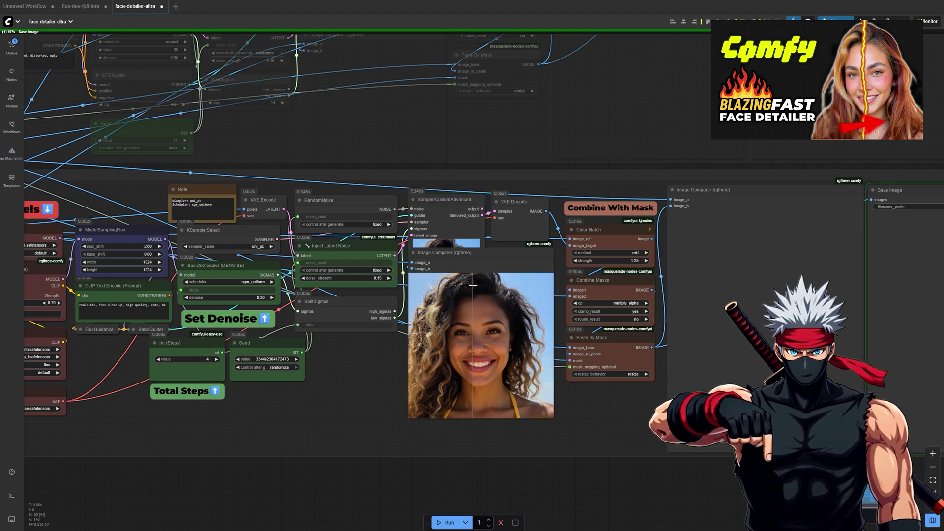
{"action": "scroll", "coordinate": [442, 344], "scroll_direction": "up", "scroll_amount": 5}
{"action": "scroll", "coordinate": [443, 345], "scroll_direction": "up", "scroll_amount": 3}
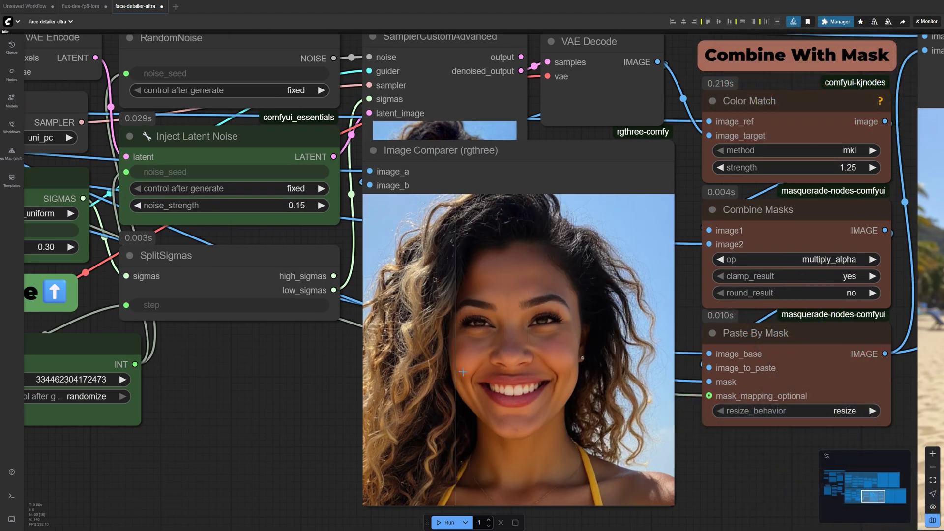
{"action": "scroll", "coordinate": [511, 369], "scroll_direction": "down", "scroll_amount": 3}
{"action": "scroll", "coordinate": [497, 334], "scroll_direction": "up", "scroll_amount": 2}
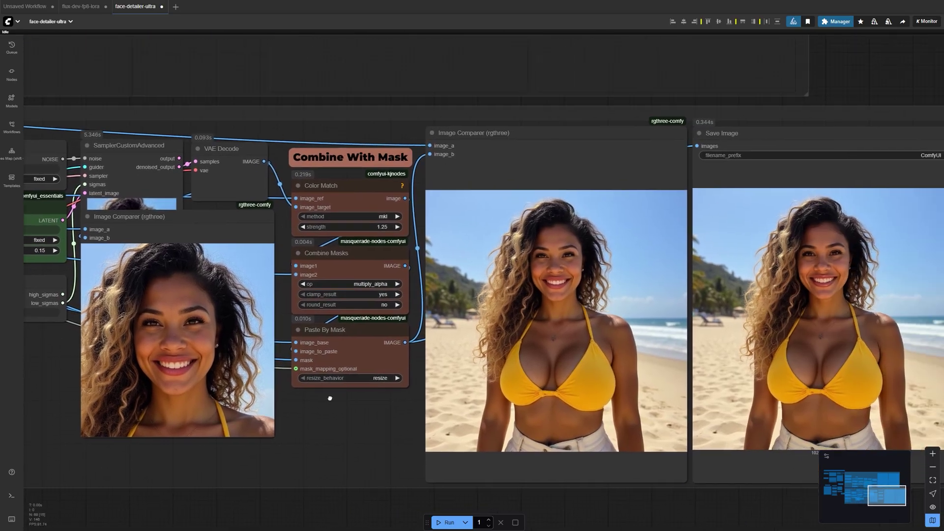
{"action": "left_click_drag", "start_coordinate": [497, 334], "coordinate": [336, 308]}
{"action": "scroll", "coordinate": [413, 332], "scroll_direction": "up", "scroll_amount": 3}
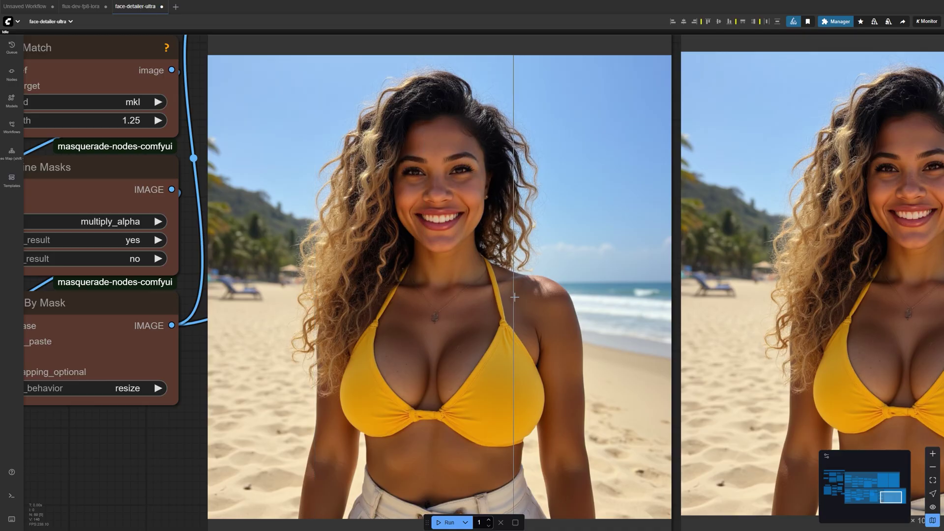
{"action": "scroll", "coordinate": [468, 192], "scroll_direction": "up", "scroll_amount": 10}
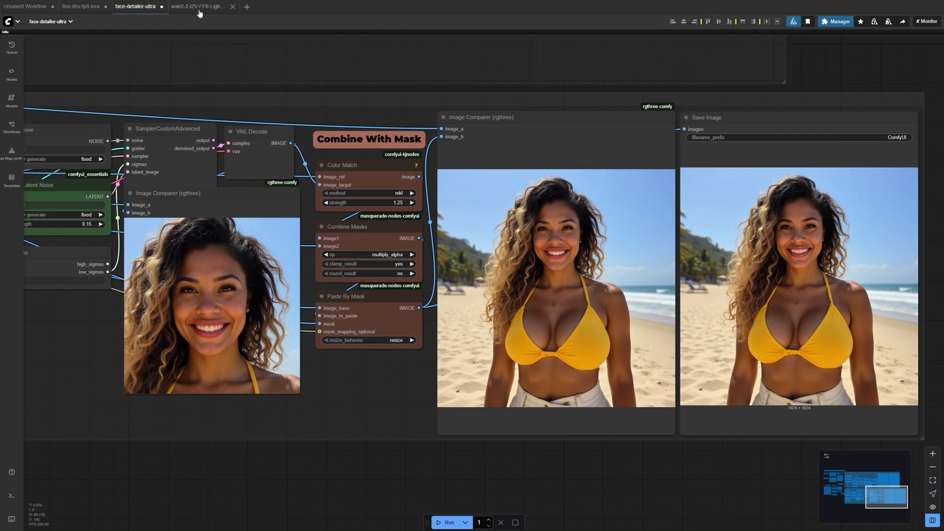
Load the beach portrait as the start image in the Wan 2.2 image-to-video workflow.
{"action": "left_click", "coordinate": [198, 6]}
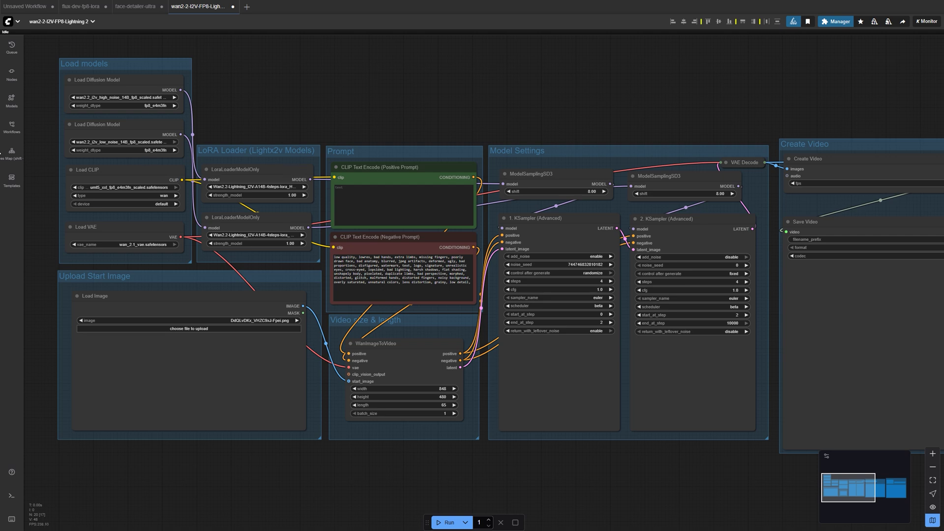
{"action": "left_click_drag", "start_coordinate": [3, 254], "coordinate": [194, 354]}
{"action": "scroll", "coordinate": [181, 365], "scroll_direction": "up", "scroll_amount": 4}
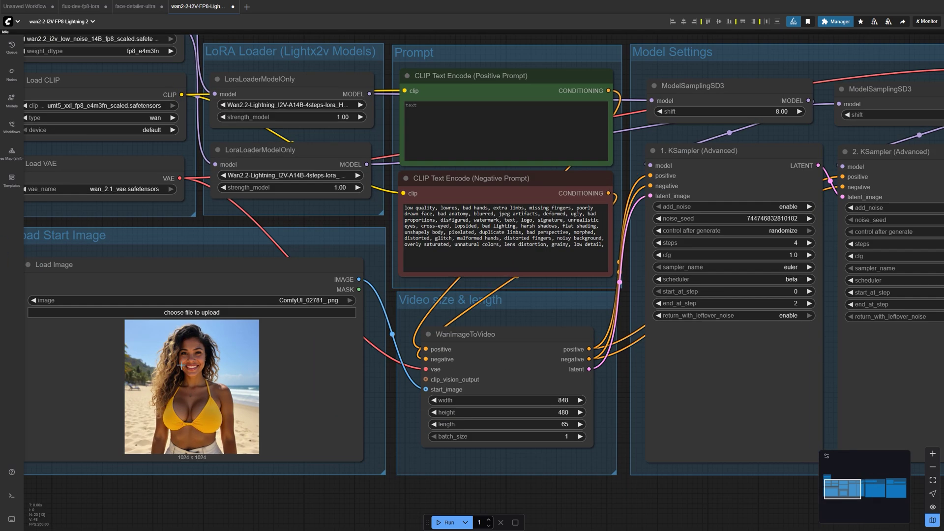
{"action": "left_click_drag", "start_coordinate": [156, 399], "coordinate": [292, 354]}
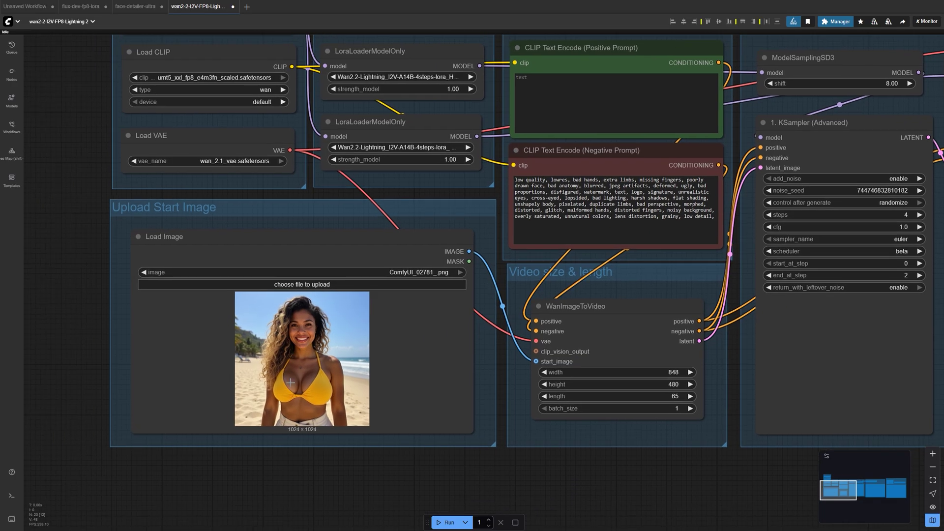
{"action": "left_click_drag", "start_coordinate": [404, 349], "coordinate": [283, 423]}
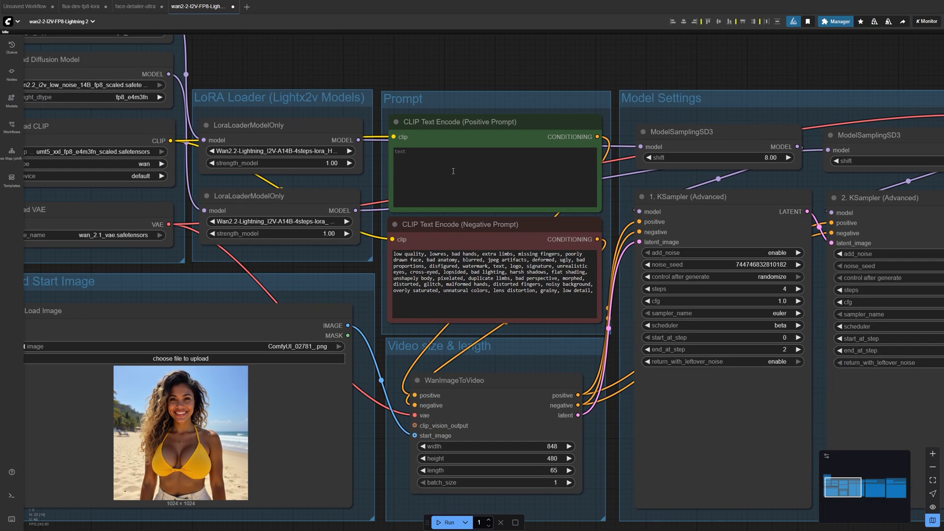
{"action": "scroll", "coordinate": [453, 161], "scroll_direction": "up", "scroll_amount": 5}
Enter the prompt 'Slow head turn, natural blinking, warm cinematic lighting' and queue the video generation.
{"action": "left_click", "coordinate": [431, 168]}
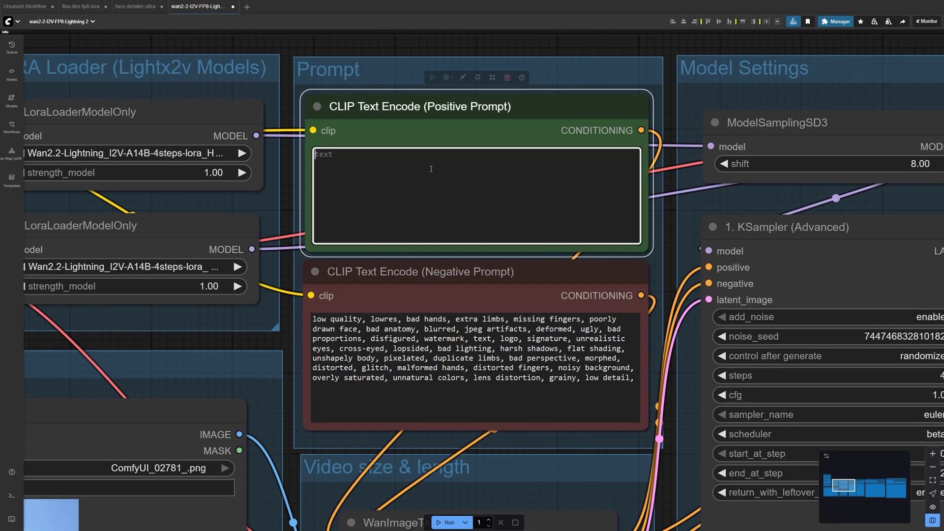
{"action": "type", "text": "Slow head turn, natural blinking, warm cinematic lighting"}
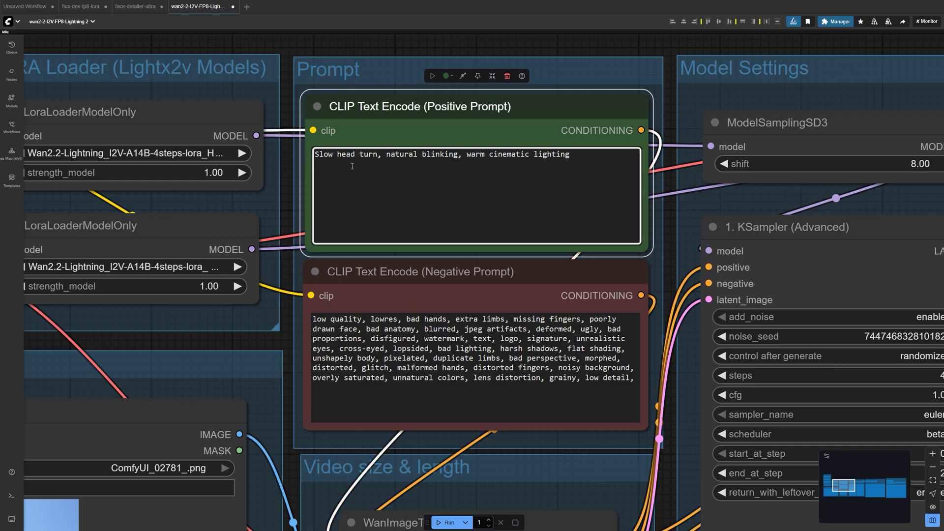
{"action": "scroll", "coordinate": [503, 213], "scroll_direction": "down", "scroll_amount": 2}
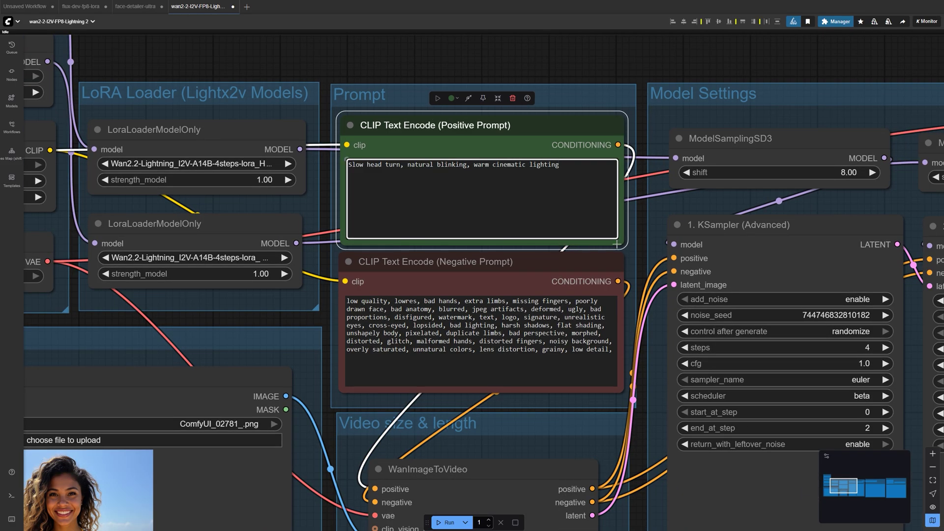
{"action": "left_click", "coordinate": [641, 246]}
{"action": "scroll", "coordinate": [641, 254], "scroll_direction": "down", "scroll_amount": 2}
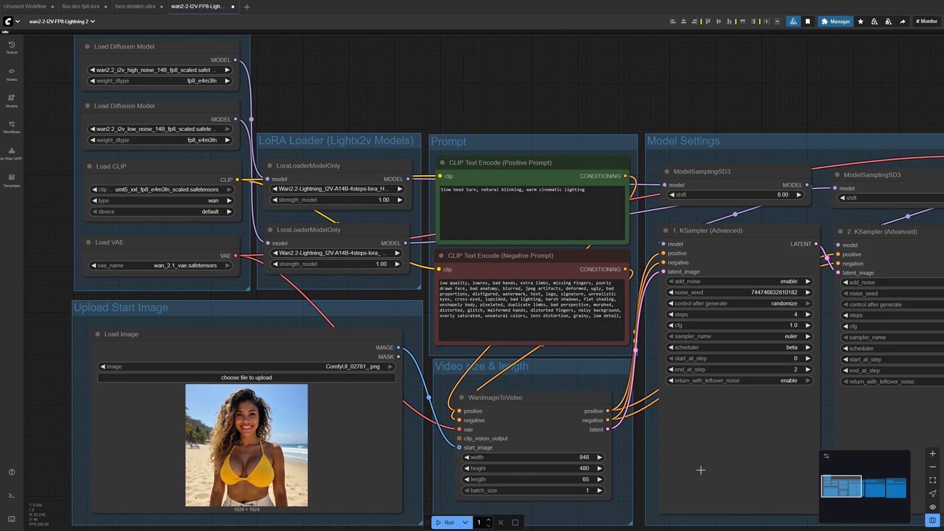
{"action": "left_click_drag", "start_coordinate": [700, 471], "coordinate": [538, 384]}
{"action": "scroll", "coordinate": [511, 390], "scroll_direction": "down", "scroll_amount": 2}
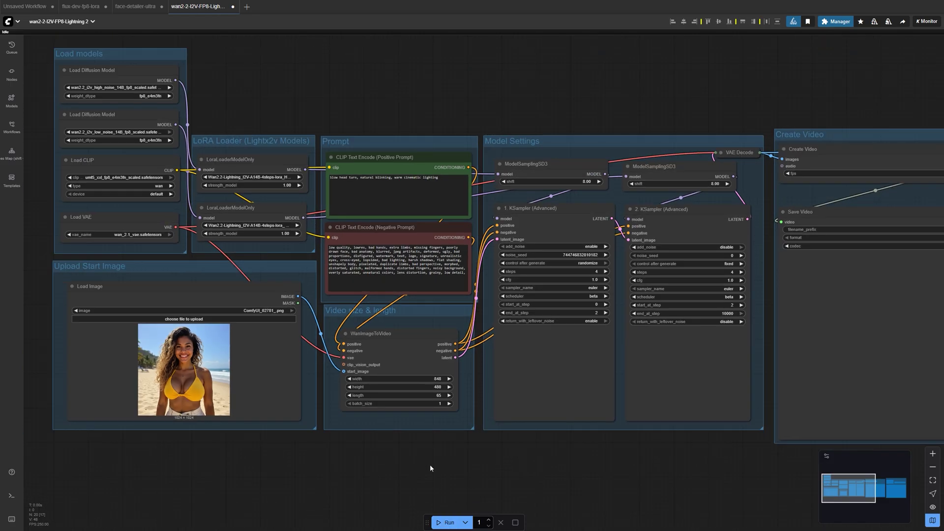
{"action": "key", "text": "ctrl+Return"}
{"action": "scroll", "coordinate": [464, 455], "scroll_direction": "down", "scroll_amount": 1}
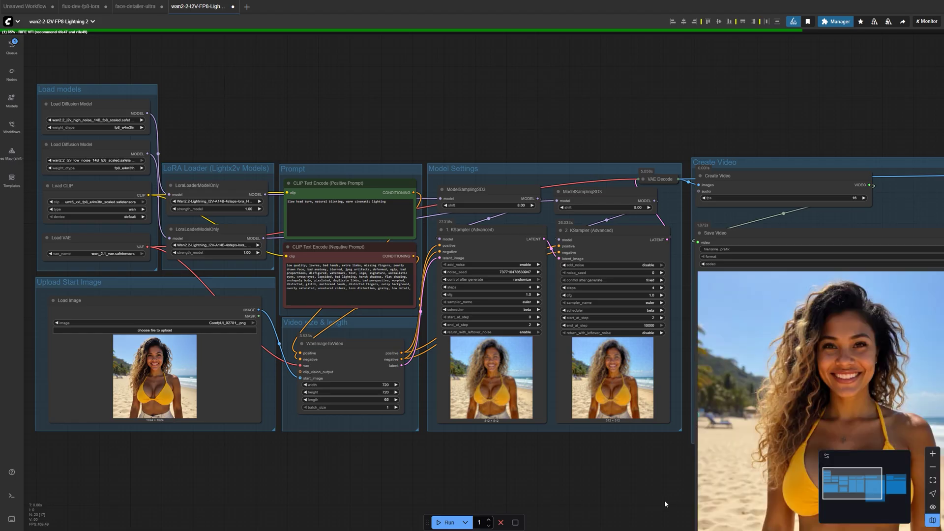
Play and pause the 16 fps beach video preview in the Create Video group.
{"action": "left_click_drag", "start_coordinate": [665, 500], "coordinate": [196, 423]}
{"action": "left_click", "coordinate": [236, 471]}
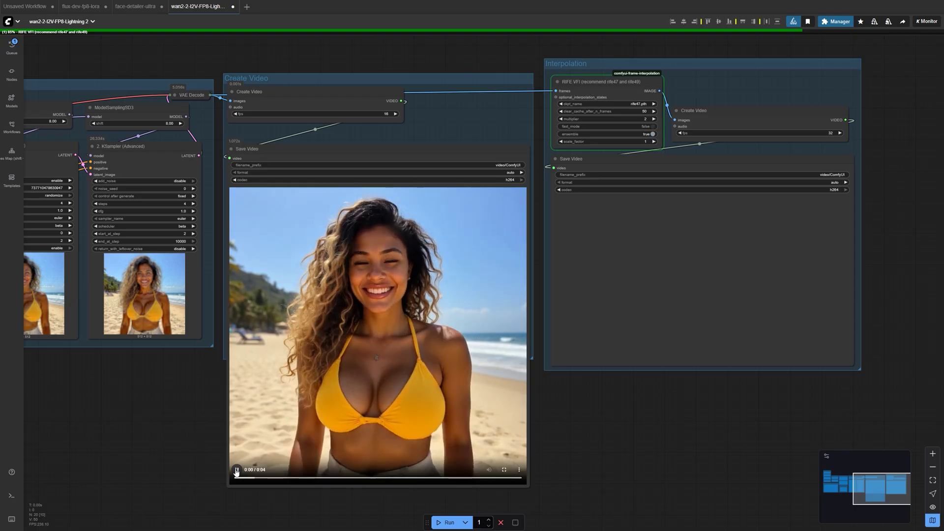
{"action": "left_click", "coordinate": [236, 471]}
Pan to the interpolated 32 fps video output from the RIFE group.
{"action": "left_click_drag", "start_coordinate": [634, 440], "coordinate": [491, 469]}
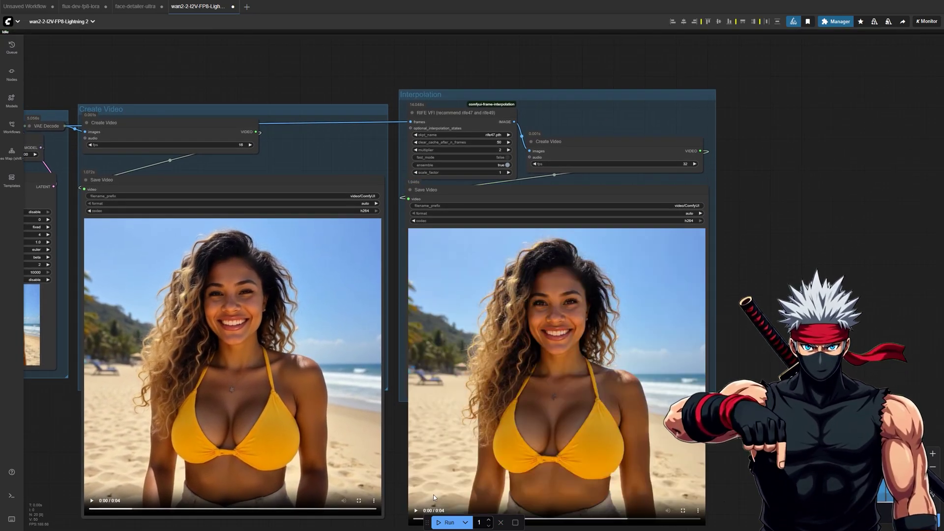
{"action": "left_click_drag", "start_coordinate": [397, 506], "coordinate": [386, 473]}
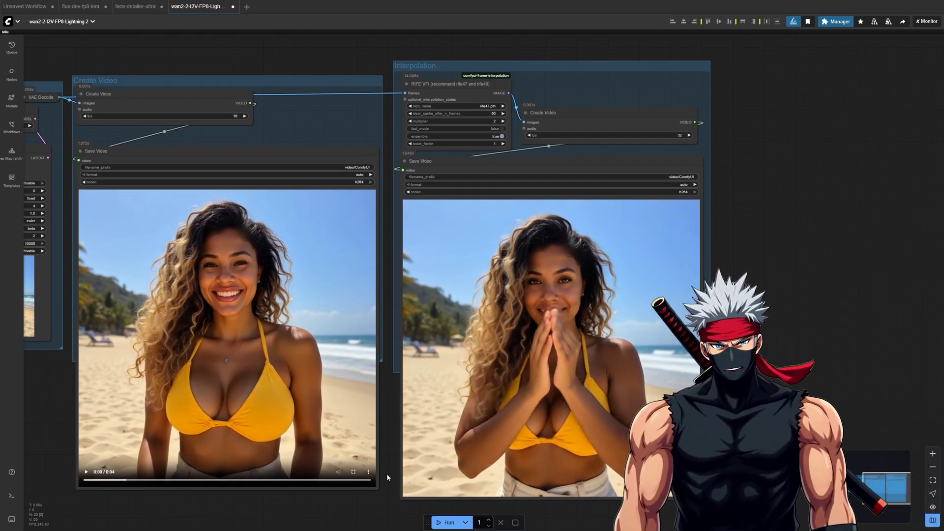
{"action": "mouse_move", "coordinate": [411, 486]}
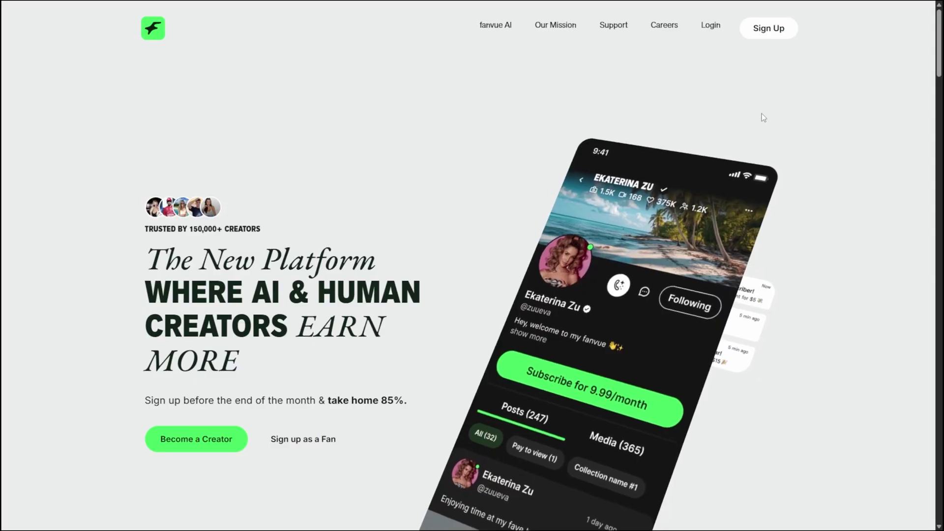
Sign up for Fanvue with a Google account and start creator onboarding.
{"action": "left_click", "coordinate": [769, 31]}
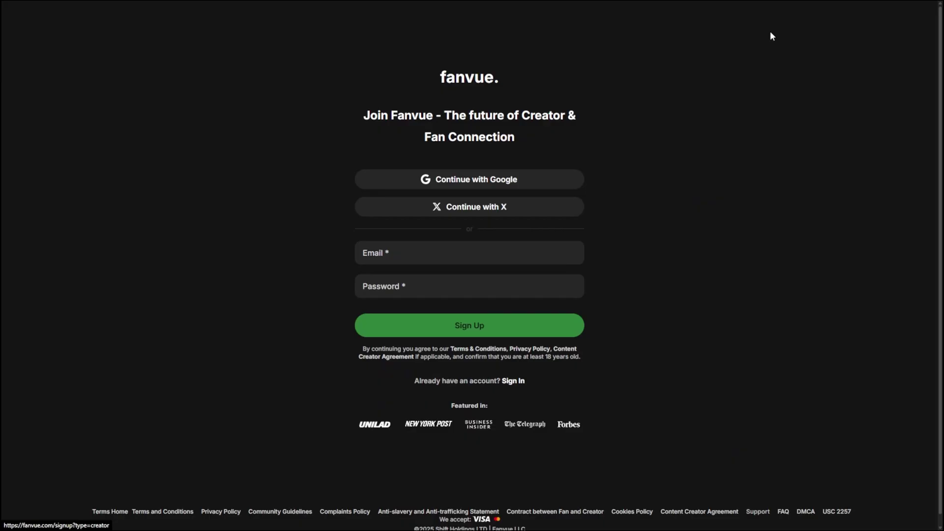
{"action": "left_click", "coordinate": [500, 183]}
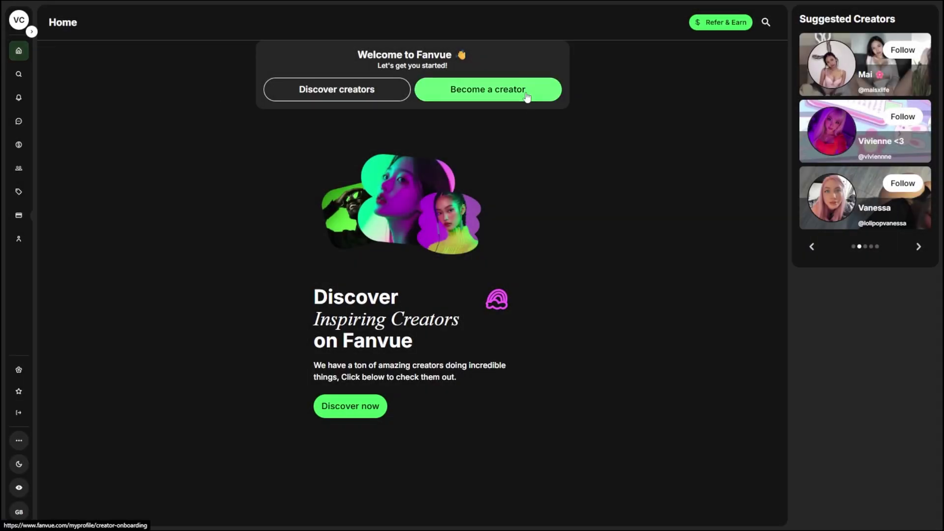
{"action": "left_click", "coordinate": [489, 89]}
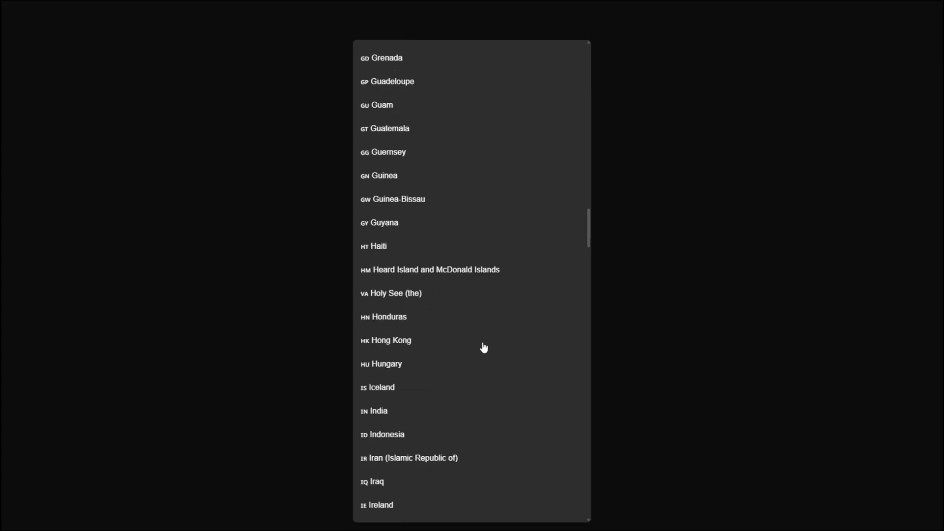
Choose Netherlands (the) as the country of residency.
{"action": "scroll", "coordinate": [482, 347], "scroll_direction": "down", "scroll_amount": 15}
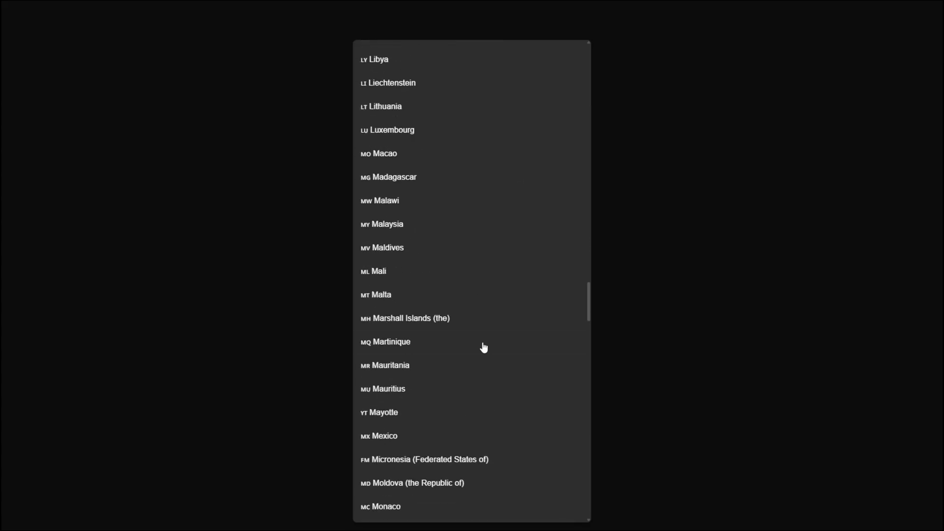
{"action": "scroll", "coordinate": [484, 348], "scroll_direction": "down", "scroll_amount": 7}
{"action": "scroll", "coordinate": [483, 347], "scroll_direction": "down", "scroll_amount": 2}
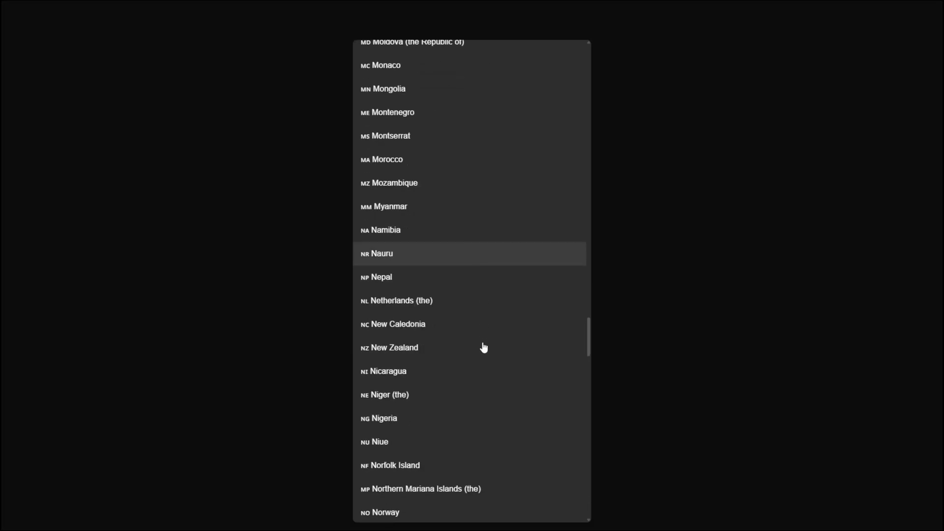
{"action": "left_click", "coordinate": [459, 305]}
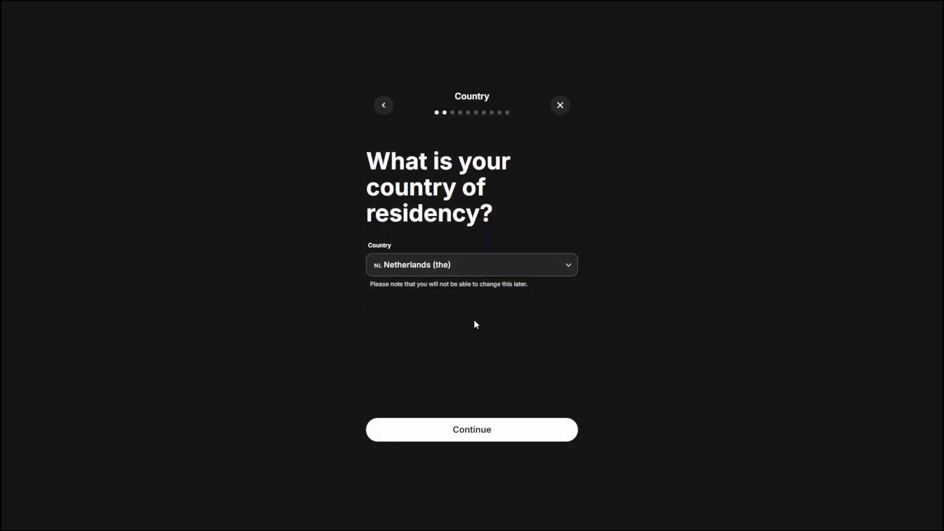
Confirm the country and mark the content as AI-created and NSFW.
{"action": "left_click", "coordinate": [524, 432]}
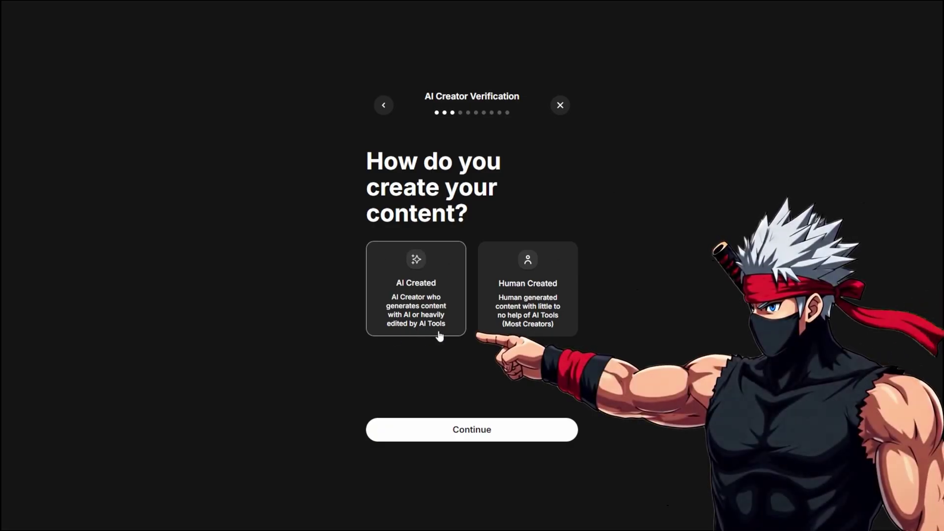
{"action": "left_click", "coordinate": [506, 429]}
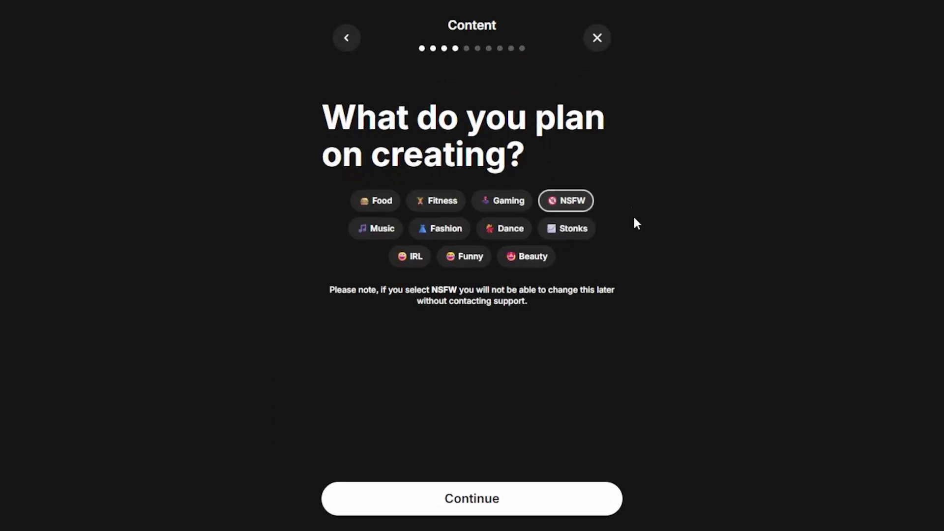
{"action": "left_click", "coordinate": [556, 506]}
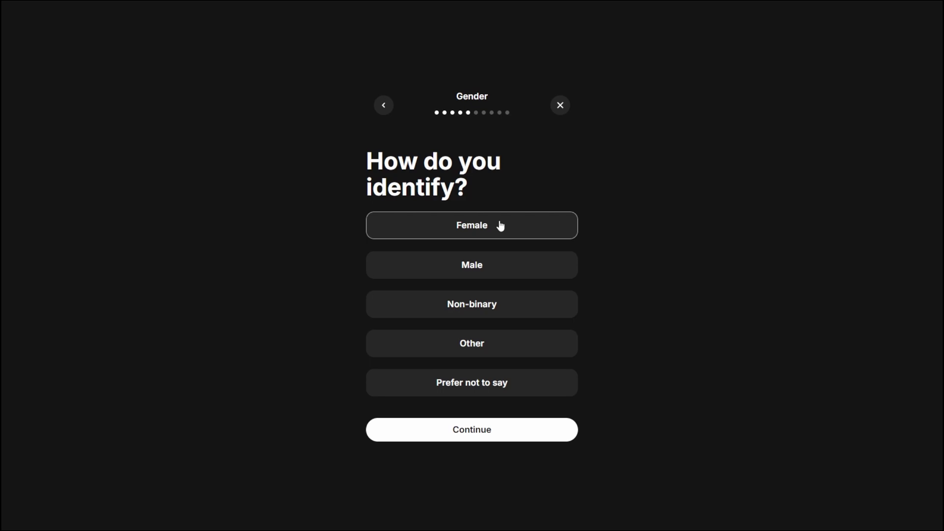
Set gender to Female, accept the suggested name and handle, and skip banner and bio.
{"action": "left_click", "coordinate": [530, 435]}
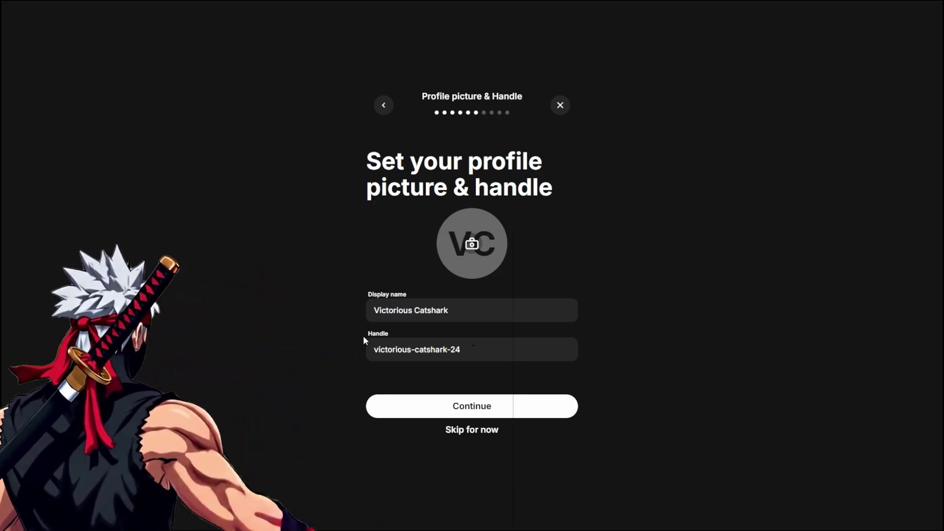
{"action": "left_click", "coordinate": [484, 431]}
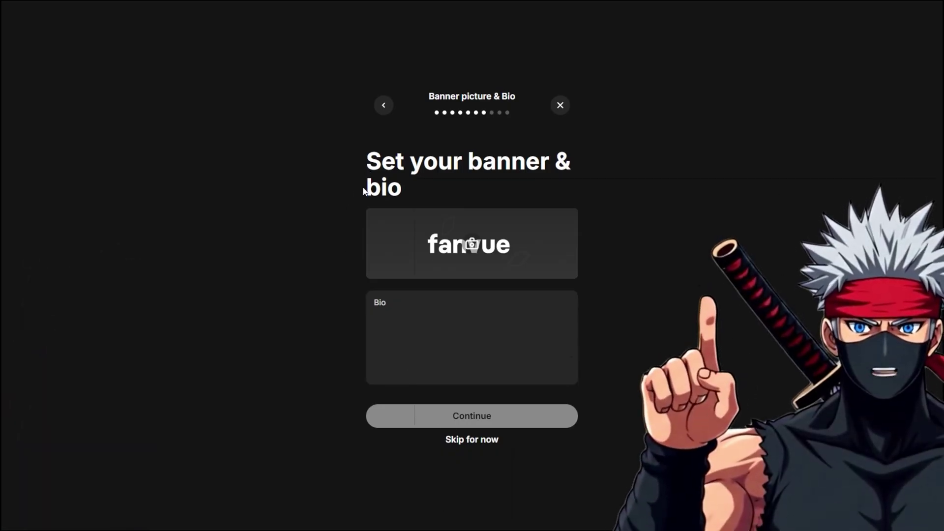
{"action": "left_click", "coordinate": [488, 440]}
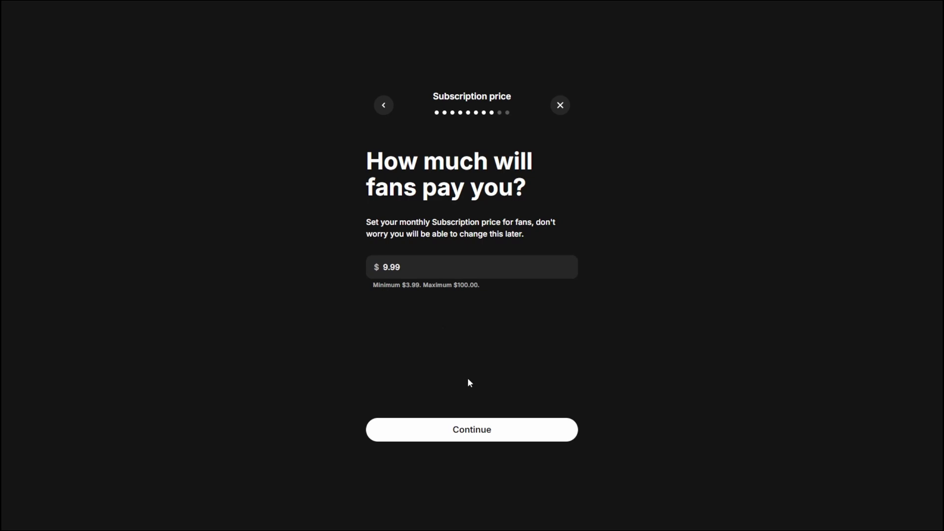
Accept the $9.99 monthly price and start identity verification, handing it off to a phone.
{"action": "left_click", "coordinate": [484, 432]}
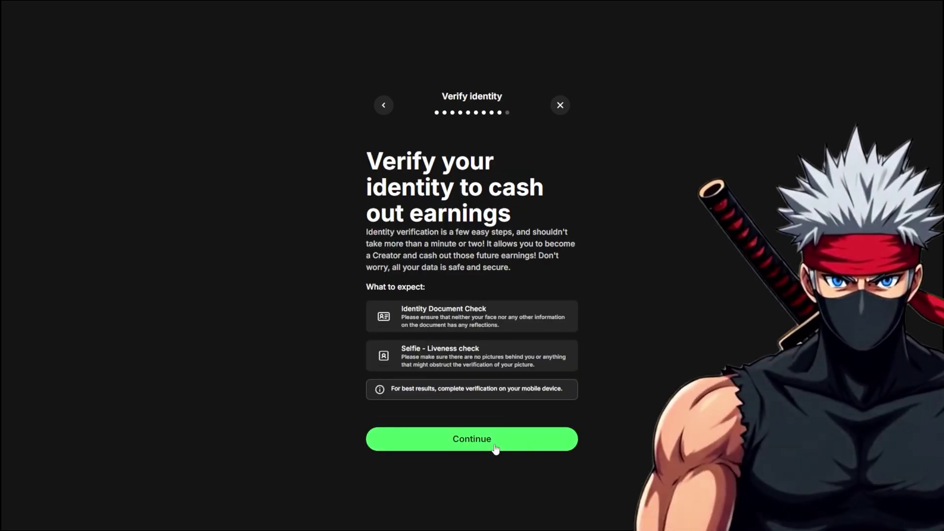
{"action": "left_click", "coordinate": [495, 448]}
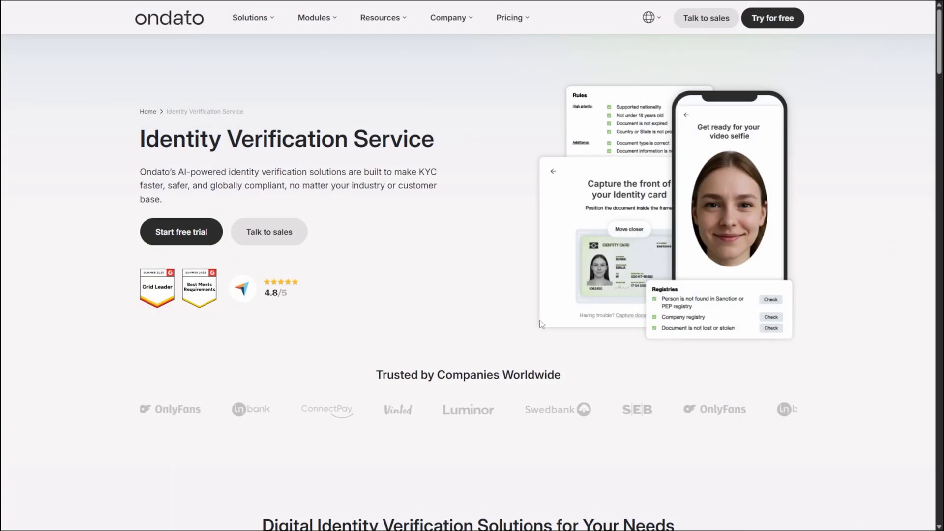
{"action": "scroll", "coordinate": [544, 337], "scroll_direction": "down", "scroll_amount": 7}
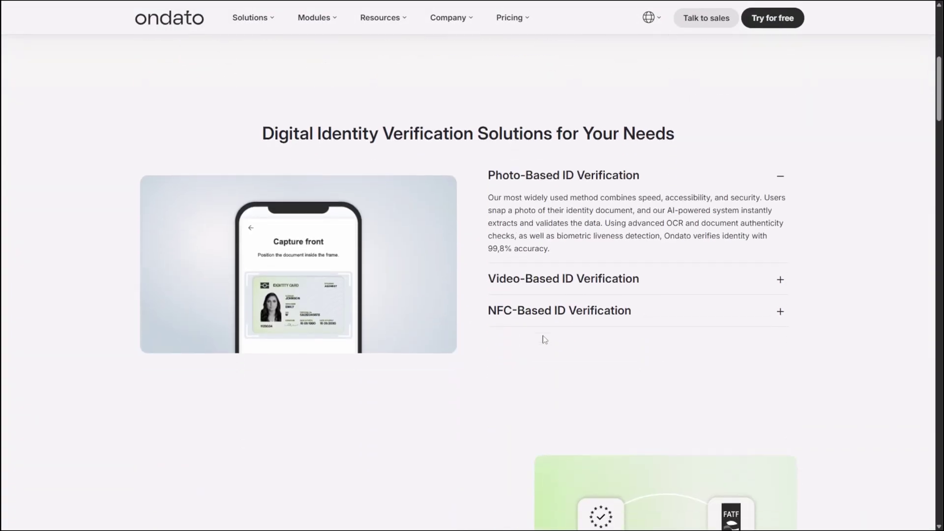
{"action": "scroll", "coordinate": [543, 336], "scroll_direction": "down", "scroll_amount": 13}
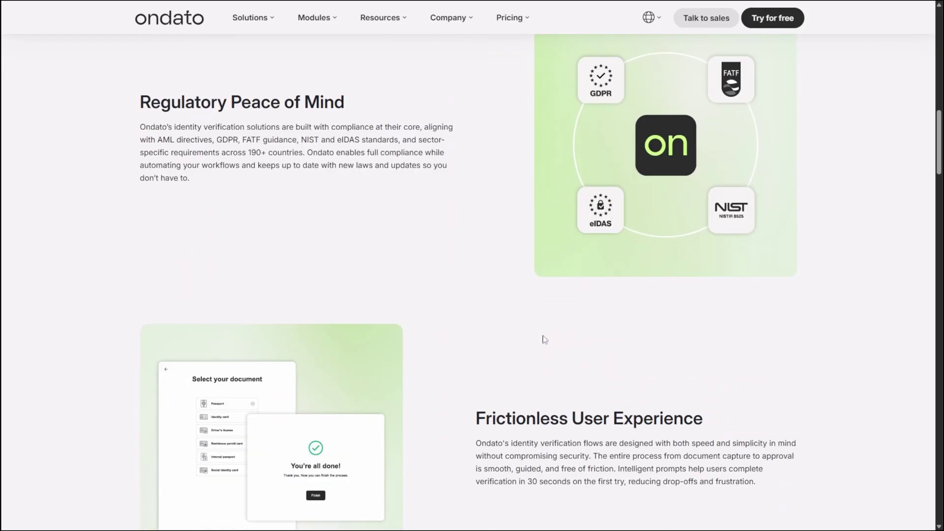
{"action": "scroll", "coordinate": [541, 340], "scroll_direction": "down", "scroll_amount": 11}
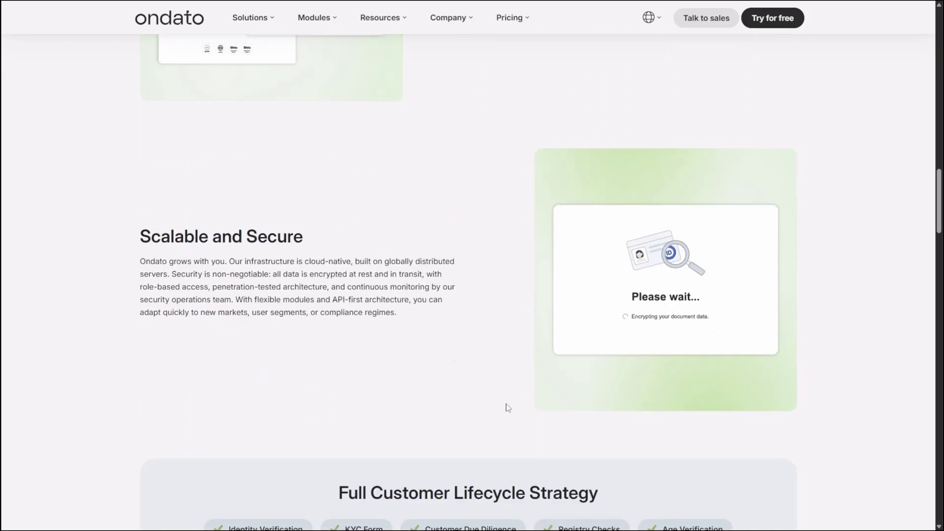
{"action": "scroll", "coordinate": [510, 401], "scroll_direction": "down", "scroll_amount": 20}
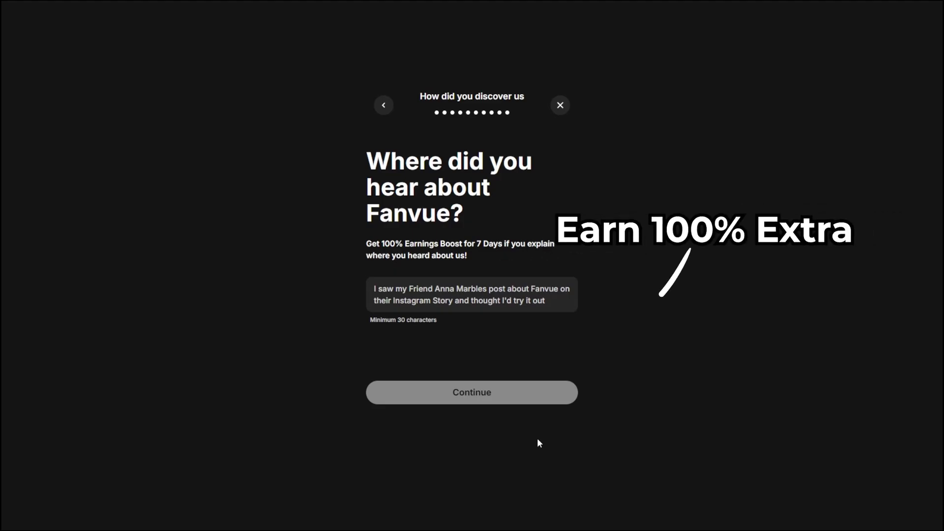
Revise the 'Where did you hear about Fanvue?' answer, claim the 7-day 100% boost, and finish onboarding.
{"action": "left_click", "coordinate": [554, 295]}
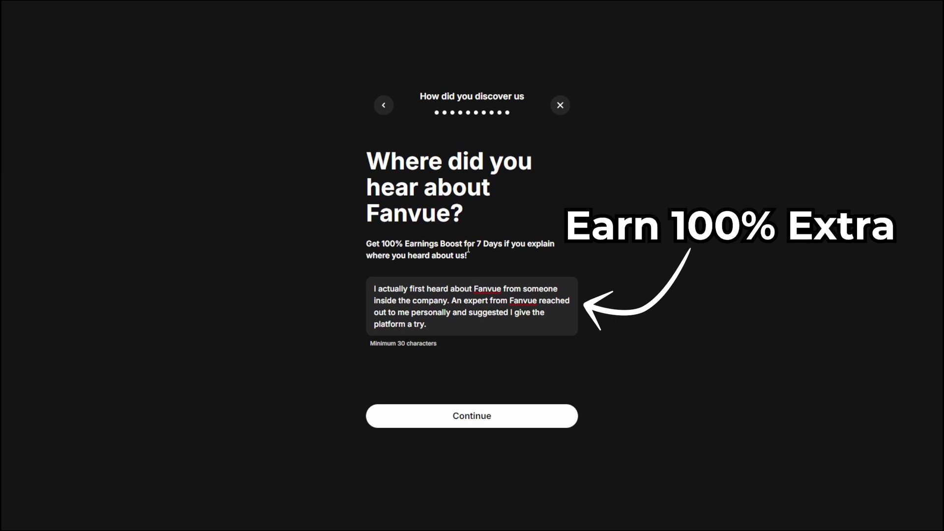
{"action": "left_click", "coordinate": [429, 327]}
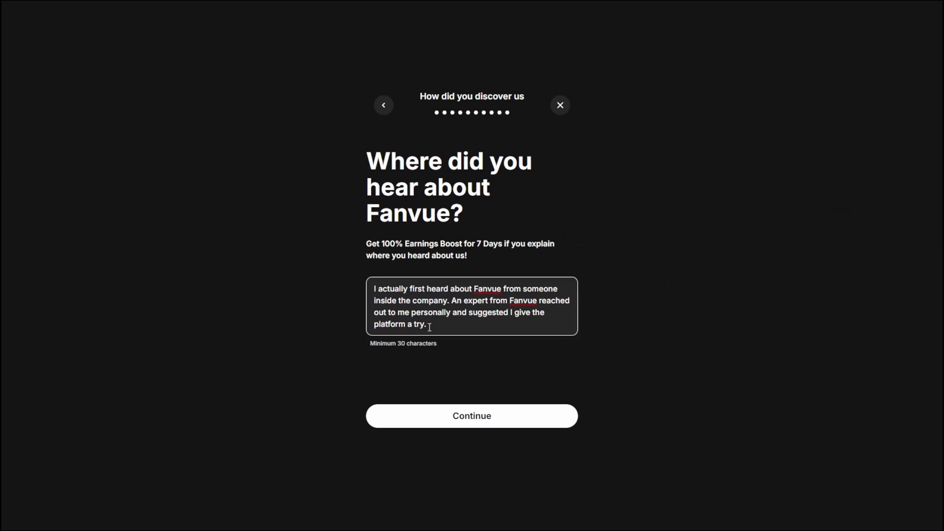
{"action": "left_click", "coordinate": [510, 414]}
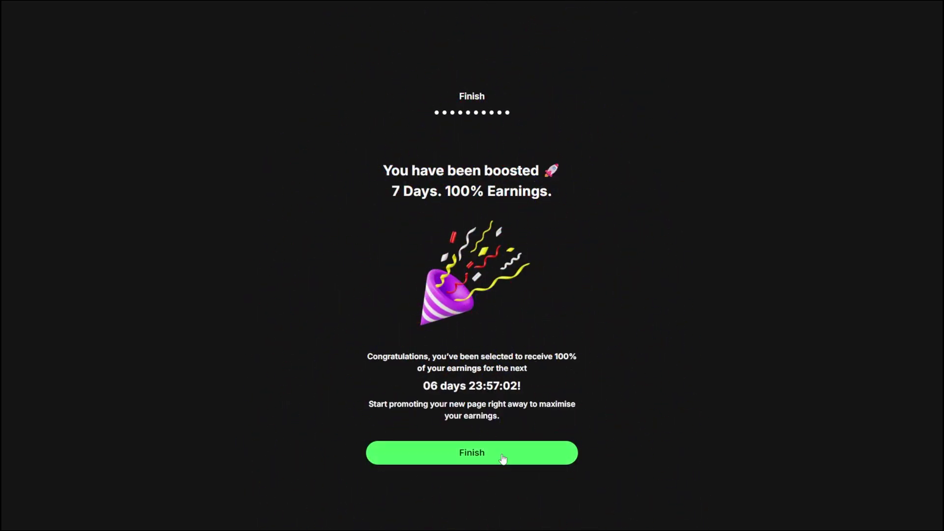
{"action": "left_click", "coordinate": [502, 456]}
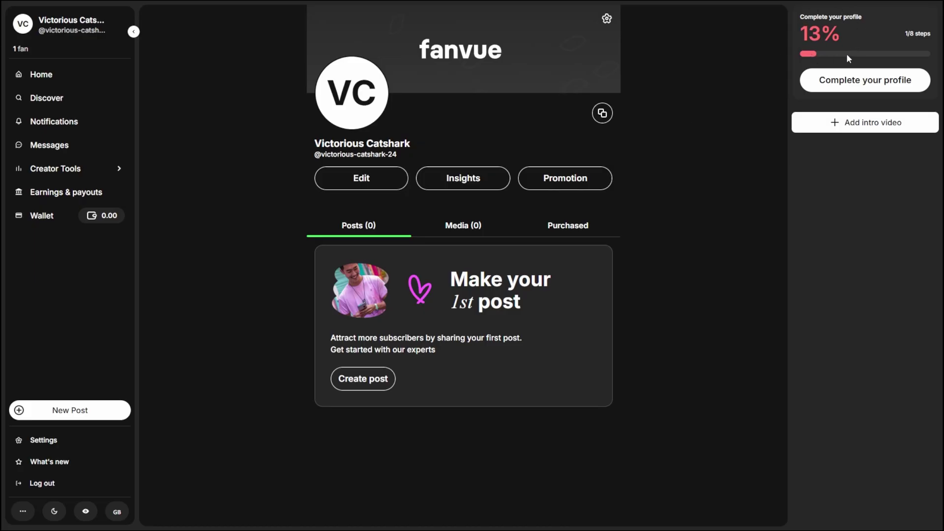
Open 'Complete your profile' to show the Edit page and its 13% checklist.
{"action": "left_click", "coordinate": [871, 88]}
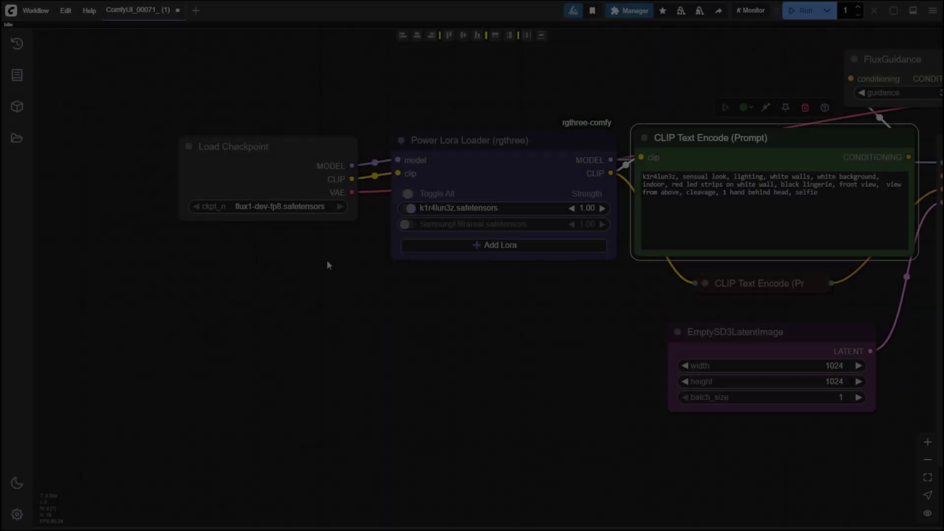
{"action": "left_click_drag", "start_coordinate": [327, 260], "coordinate": [340, 266]}
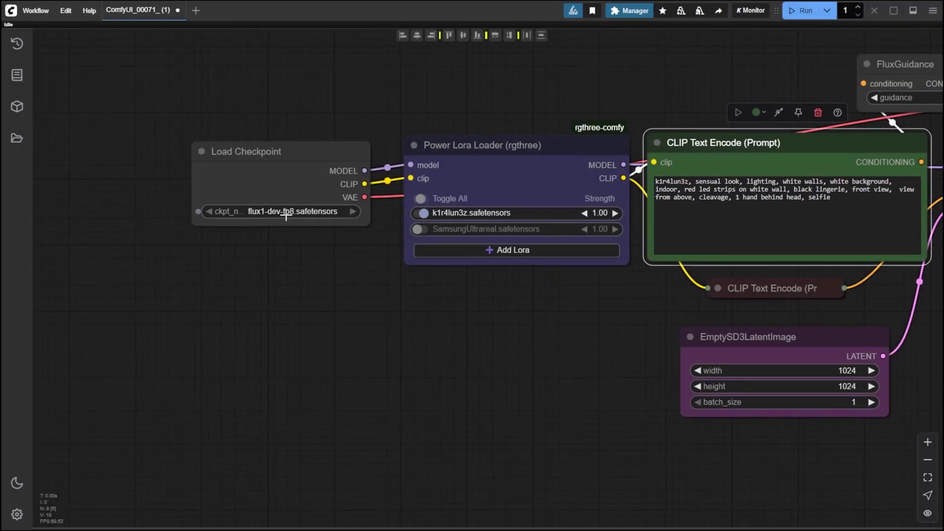
{"action": "left_click_drag", "start_coordinate": [538, 283], "coordinate": [433, 286]}
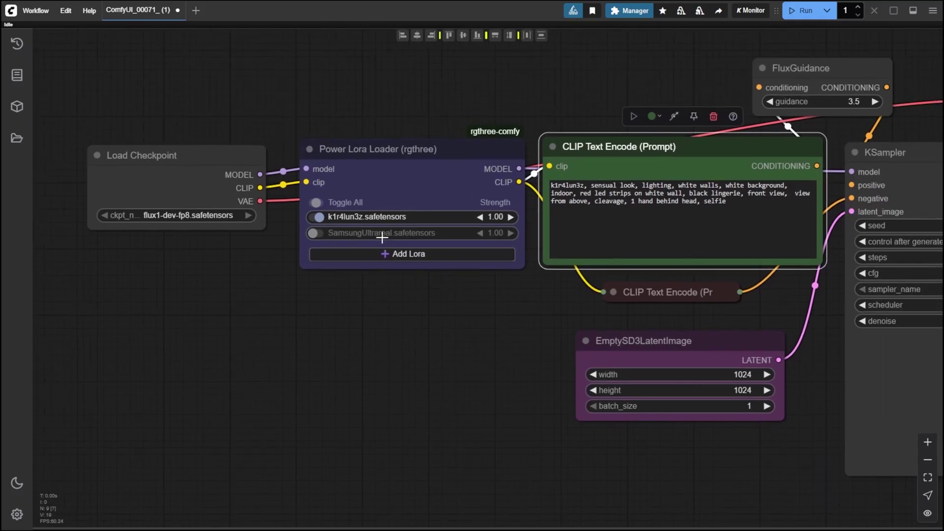
{"action": "double_click", "coordinate": [560, 185]}
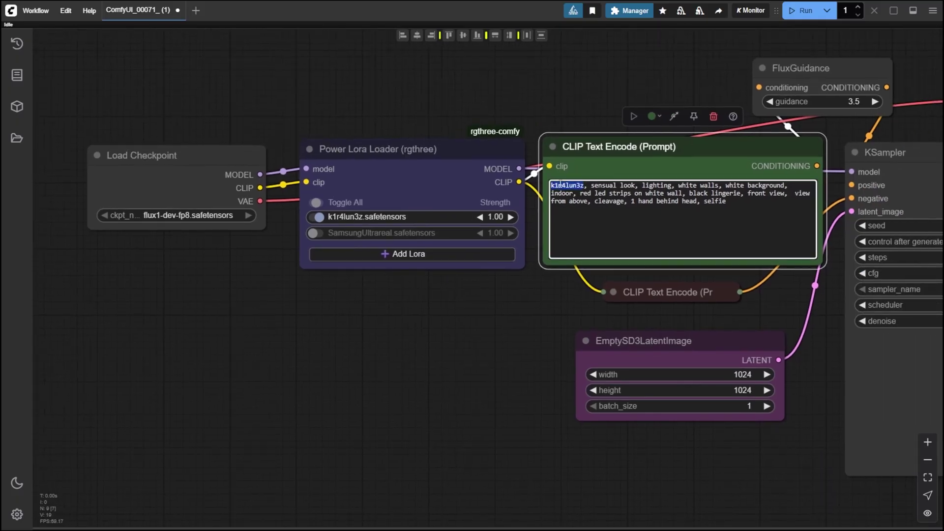
{"action": "left_click", "coordinate": [606, 201]}
{"action": "left_click_drag", "start_coordinate": [592, 186], "coordinate": [733, 206]}
{"action": "left_click_drag", "start_coordinate": [828, 318], "coordinate": [665, 326]}
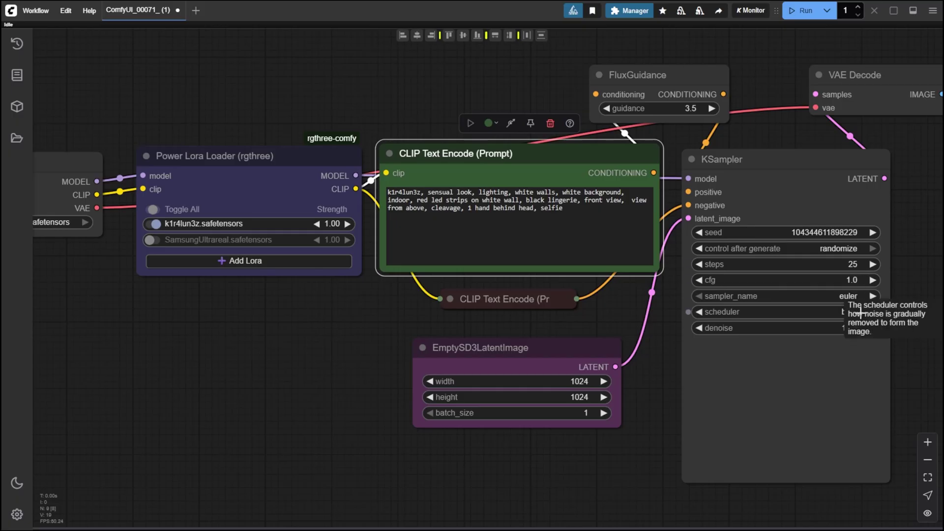
{"action": "left_click_drag", "start_coordinate": [922, 298], "coordinate": [355, 222]}
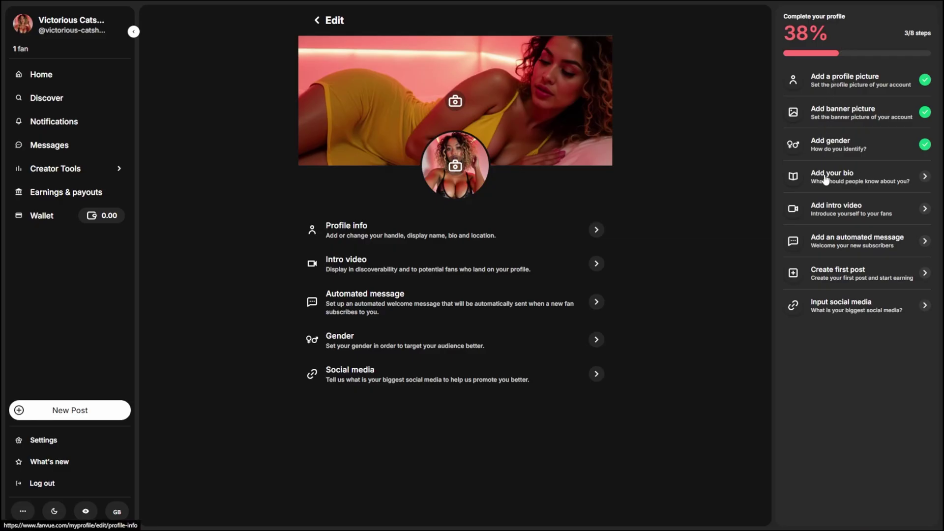
Open the profile info form and replace the display name with the influencer's new name.
{"action": "left_click", "coordinate": [858, 177]}
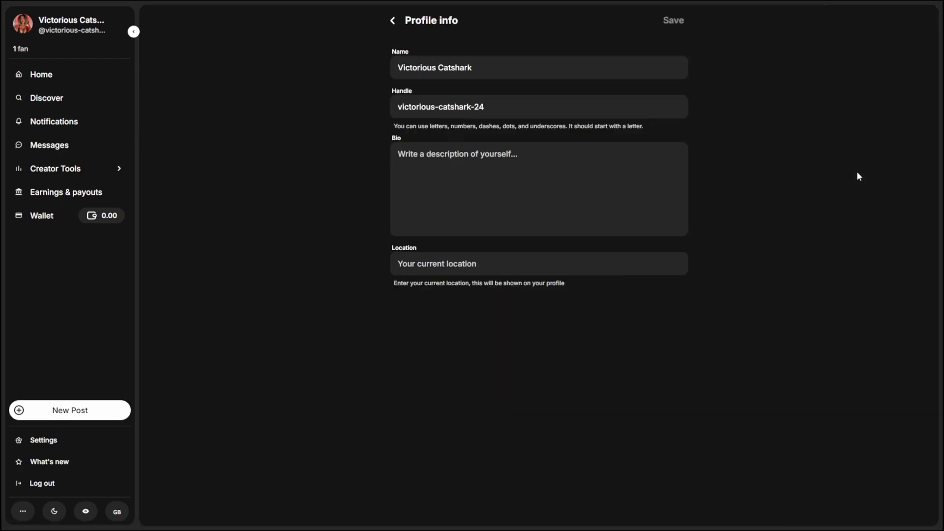
{"action": "left_click", "coordinate": [409, 105]}
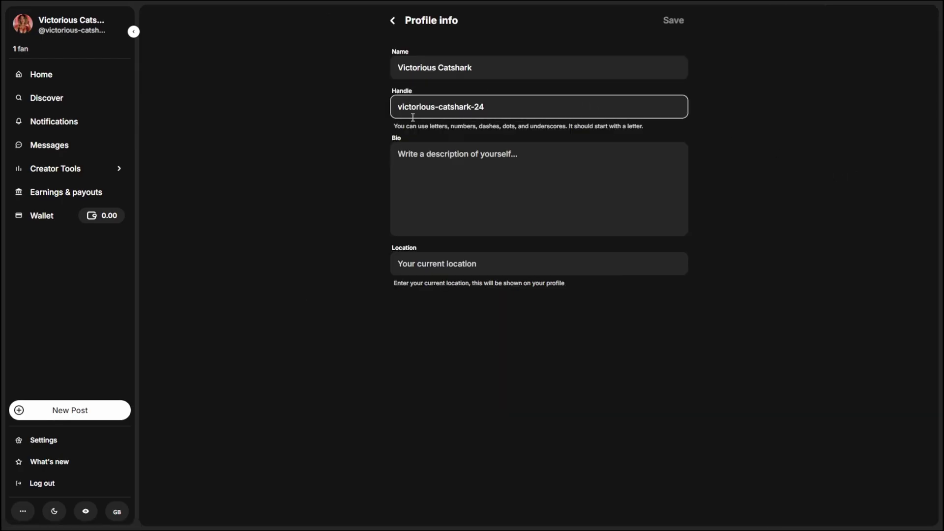
{"action": "left_click", "coordinate": [411, 150]}
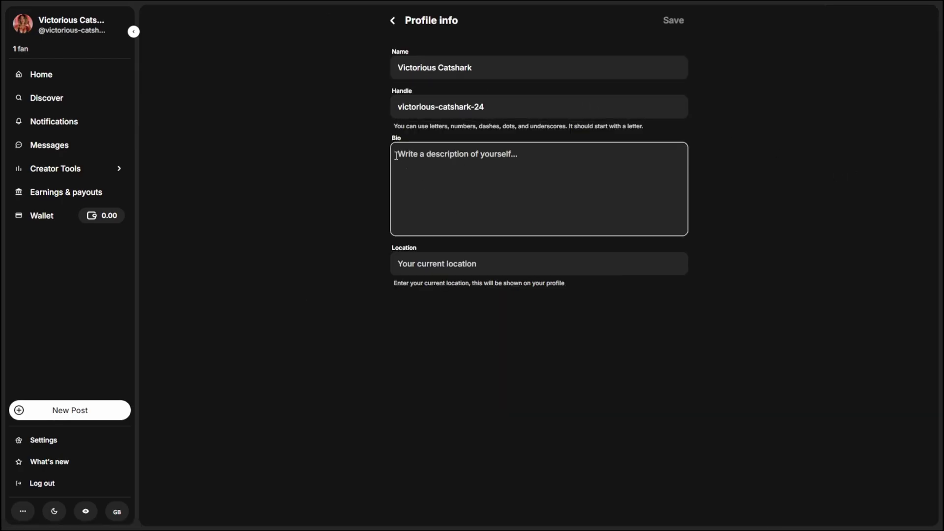
{"action": "left_click", "coordinate": [391, 247]}
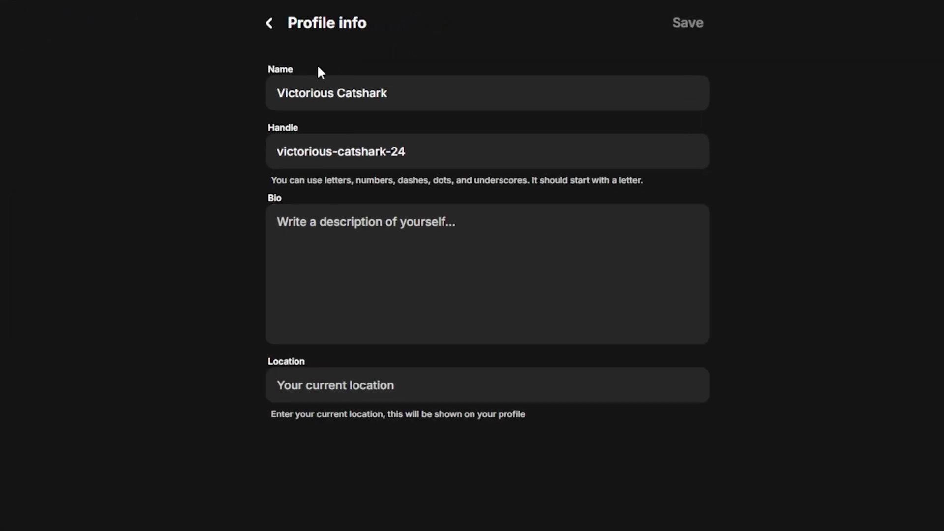
{"action": "left_click", "coordinate": [309, 84]}
{"action": "key", "text": "ctrl+a"}
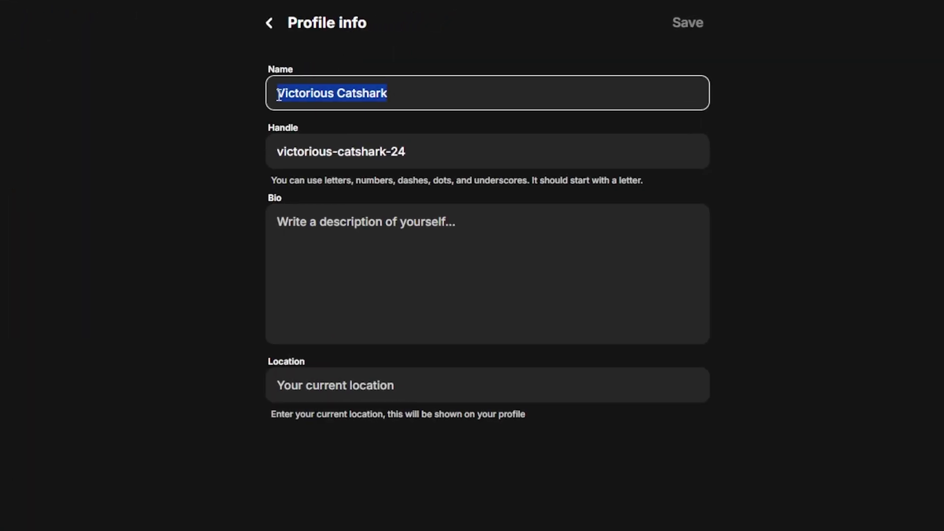
{"action": "type", "text": "Kira Lunez"}
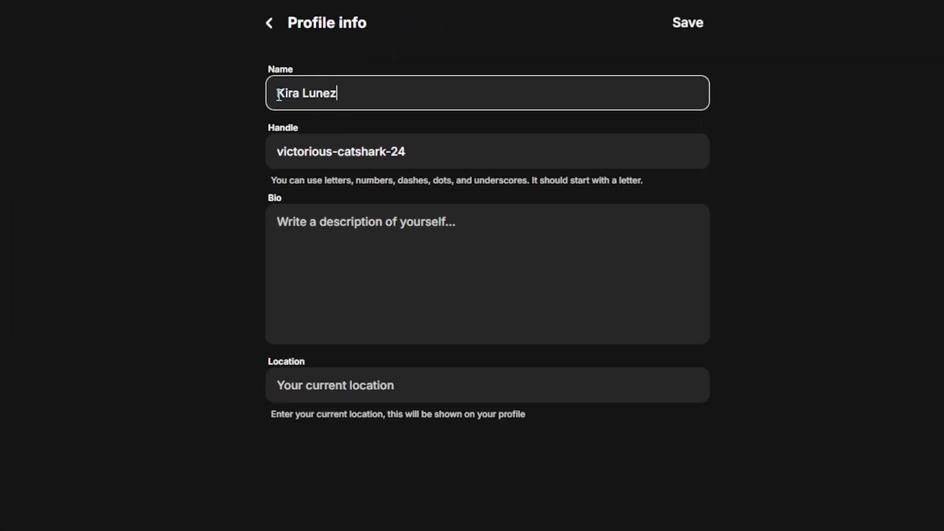
{"action": "left_click", "coordinate": [234, 103]}
{"action": "left_click", "coordinate": [316, 98]}
{"action": "left_click", "coordinate": [338, 93]}
Replace the handle with the matching new handle, paste the prepared bio, and save.
{"action": "left_click", "coordinate": [417, 146]}
{"action": "left_click_drag", "start_coordinate": [417, 146], "coordinate": [276, 149]}
{"action": "type", "text": "kir"}
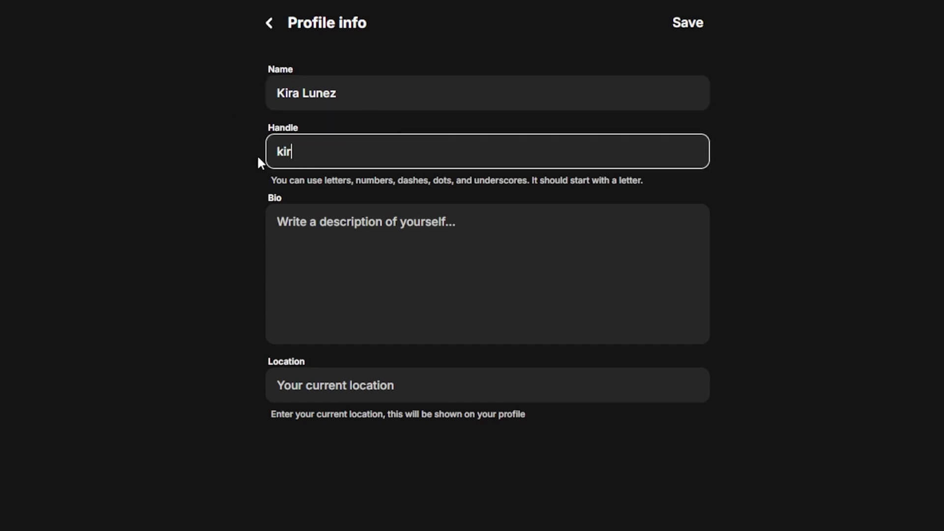
{"action": "type", "text": "a.lunez"}
{"action": "key", "text": "Tab"}
{"action": "type", "text": "Hiii, it’s Kira 🌺 straight from Brazil with the curves to prove it 😏 I love real convos & spicy connections 💕 Posting new content daily + always down to reply fast 🦋 Don’t be shy — tell me what you wanna see next 😇 From cute to a little naughty, I’m here to keep things exciting 🔥  🍹 what’s inside 🍹 ✨ Daily content with tropical vibes ✨ Flirty chats + playful energy ✨ Brazilian curves & hips that don’t lie 😏 ✨ Tell me your fantasies — I love hearing them  Whether you’re here to flirt, escape, or just feel noticed, I’m so happy you found me 🫶 Let’s make every moment feel like a little paradise together 💕  <3 Thank you for the love — can’t wait to get closer to you 🌙 ✨"}
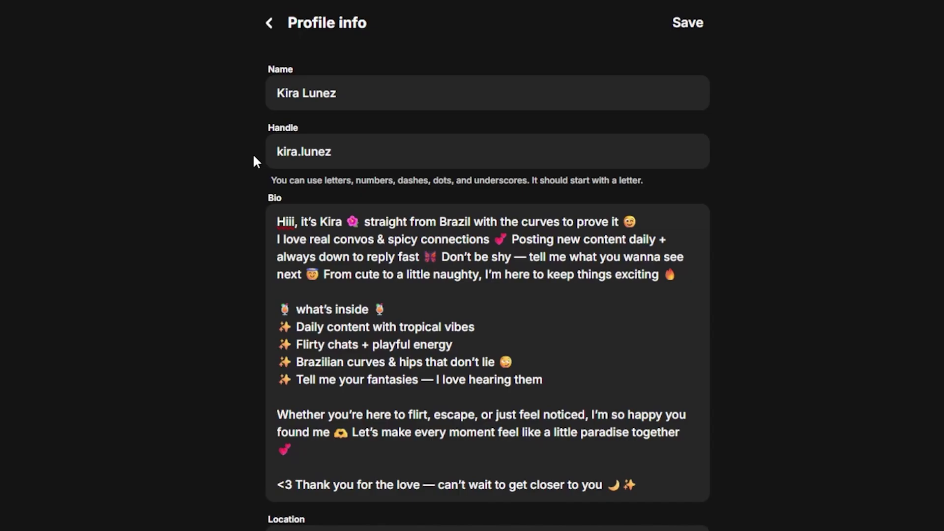
{"action": "left_click", "coordinate": [271, 202]}
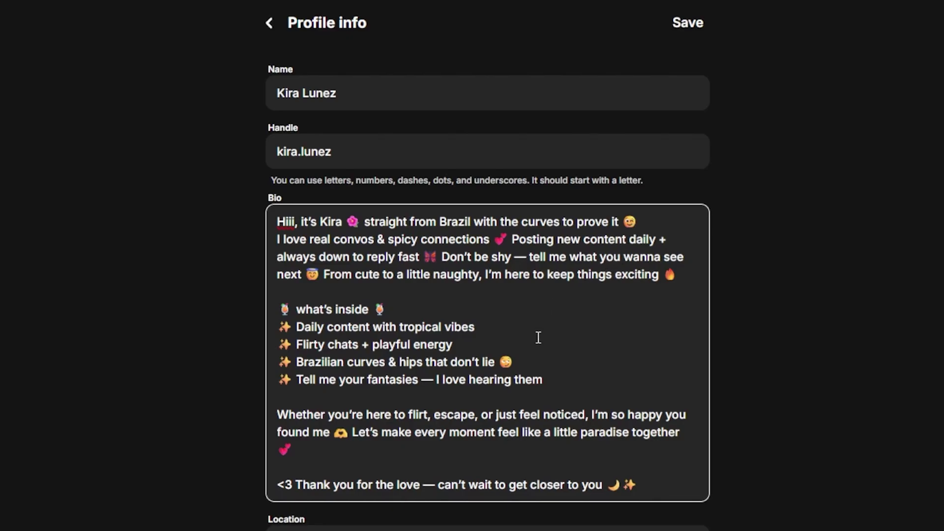
{"action": "scroll", "coordinate": [532, 355], "scroll_direction": "down", "scroll_amount": 1}
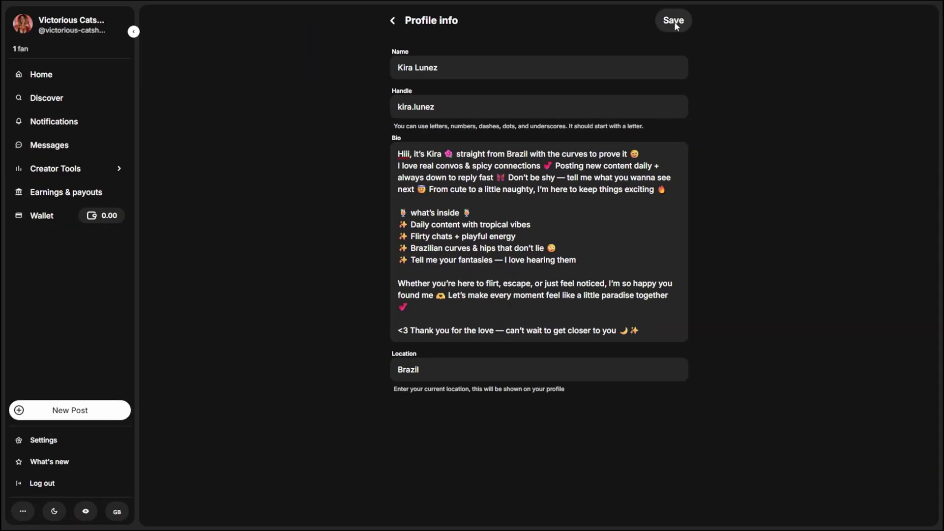
{"action": "left_click", "coordinate": [674, 22]}
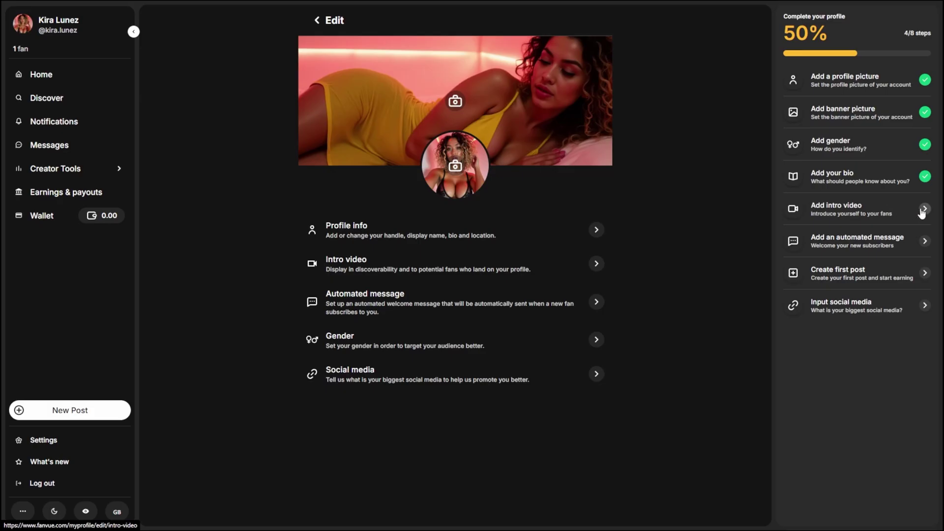
Turn on the intro video, preview the uploaded clip, save it, and return to the Edit page.
{"action": "left_click", "coordinate": [925, 209]}
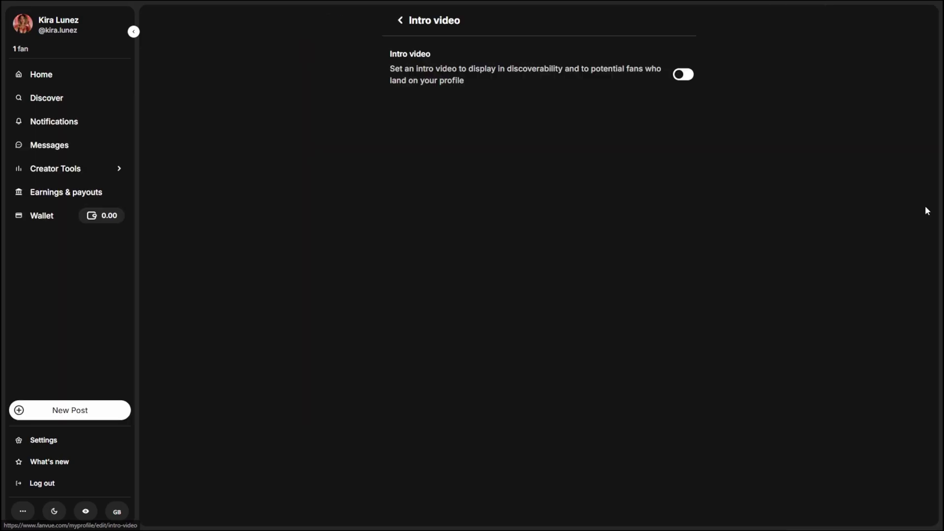
{"action": "left_click", "coordinate": [683, 79]}
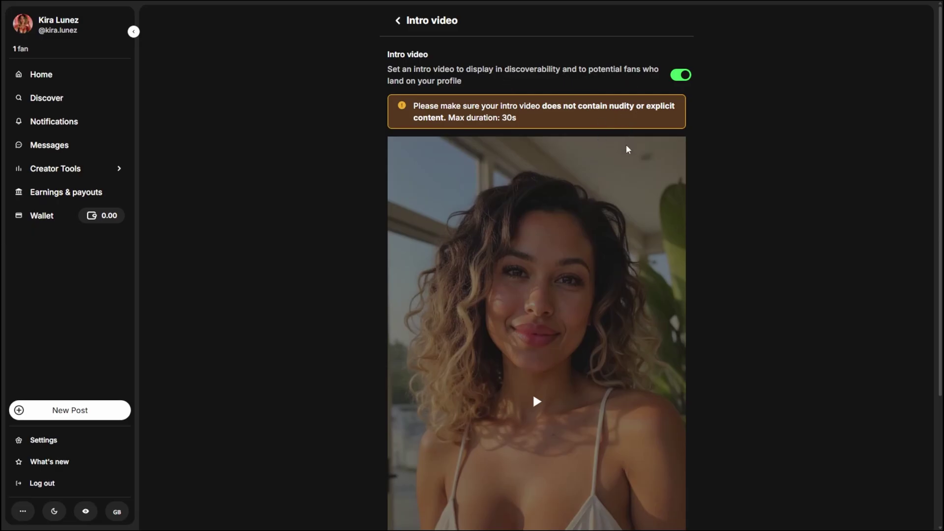
{"action": "scroll", "coordinate": [564, 316], "scroll_direction": "down", "scroll_amount": 2}
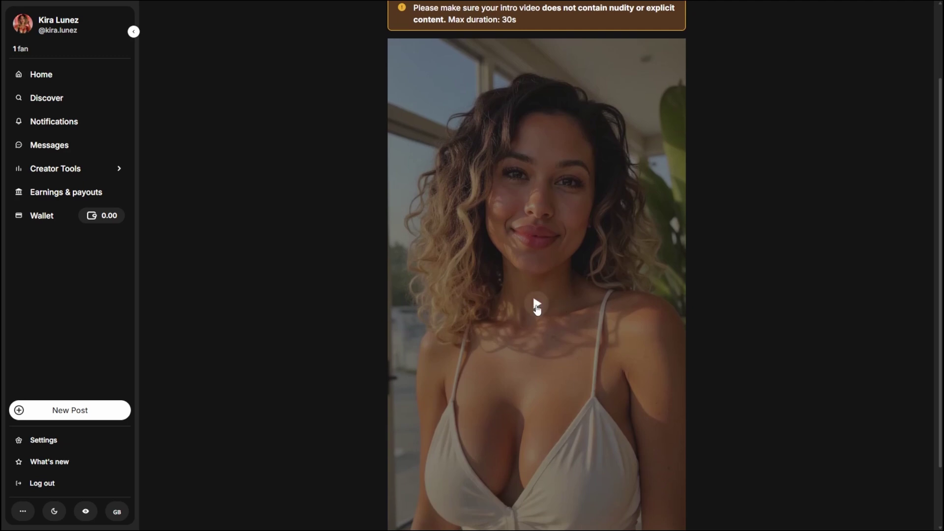
{"action": "left_click", "coordinate": [537, 305]}
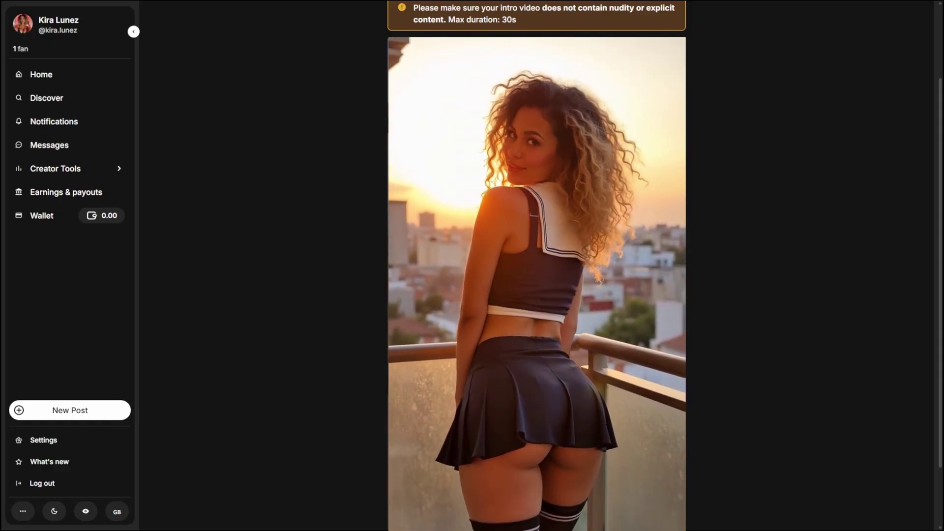
{"action": "left_click", "coordinate": [537, 306]}
{"action": "scroll", "coordinate": [547, 337], "scroll_direction": "down", "scroll_amount": 2}
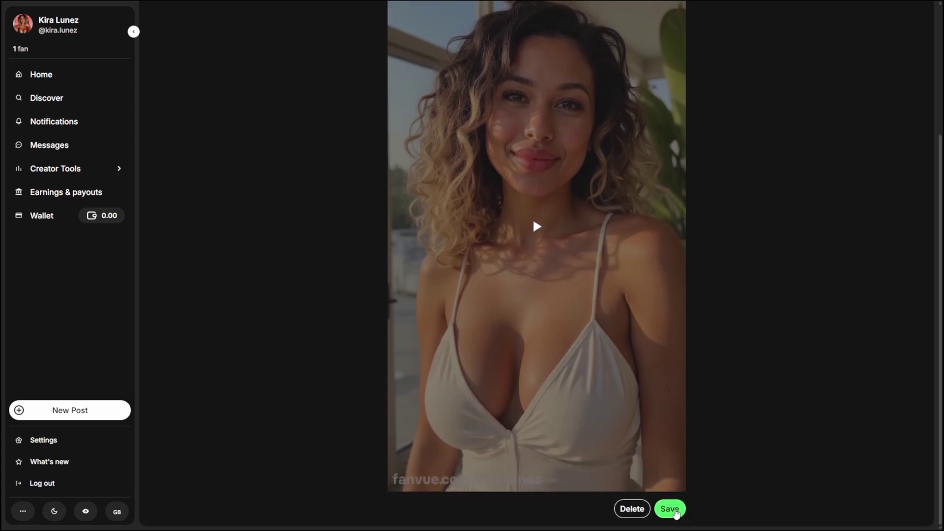
{"action": "left_click", "coordinate": [675, 511]}
{"action": "scroll", "coordinate": [676, 512], "scroll_direction": "up", "scroll_amount": 3}
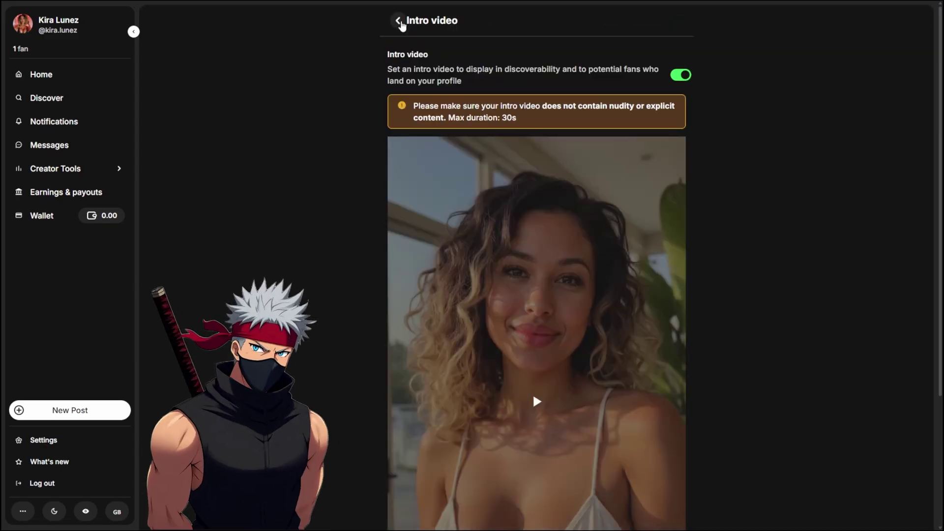
{"action": "left_click", "coordinate": [397, 20]}
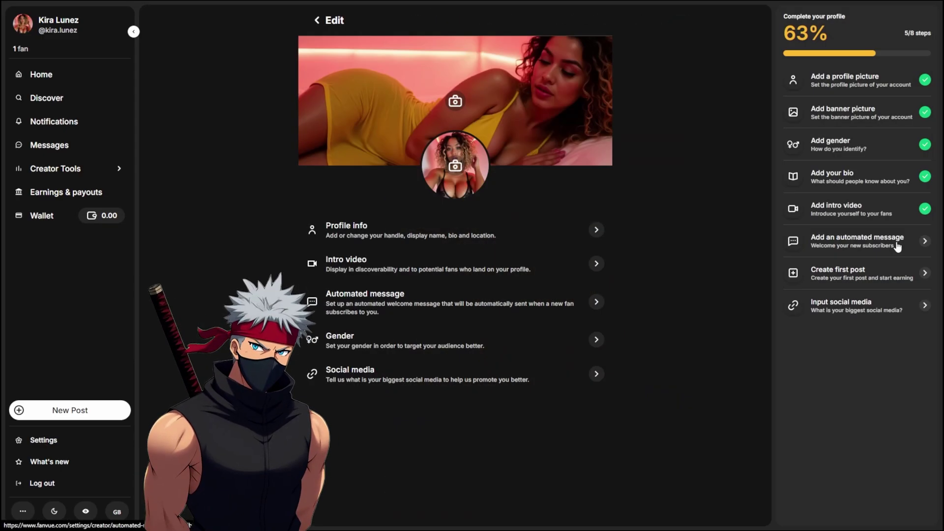
Open the automated messages and review the saved New subscriber welcome message.
{"action": "left_click", "coordinate": [924, 242]}
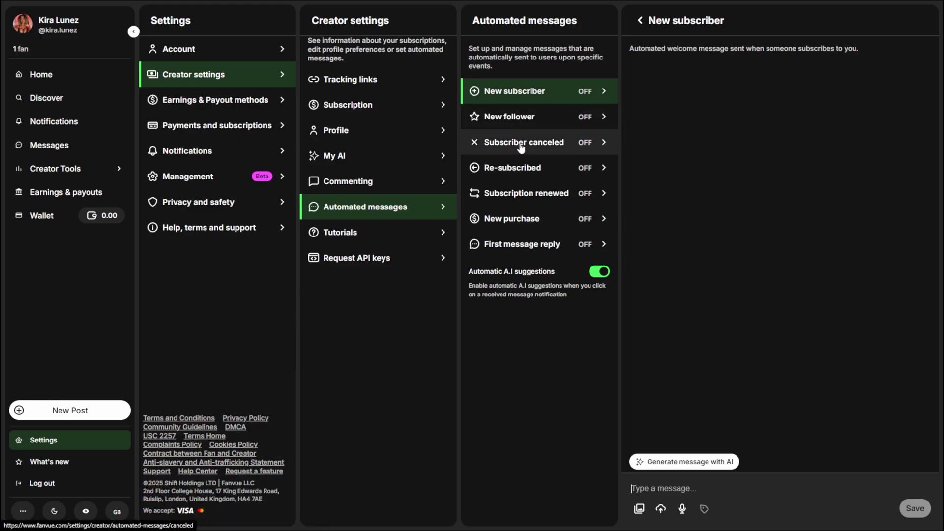
{"action": "left_click", "coordinate": [566, 118]}
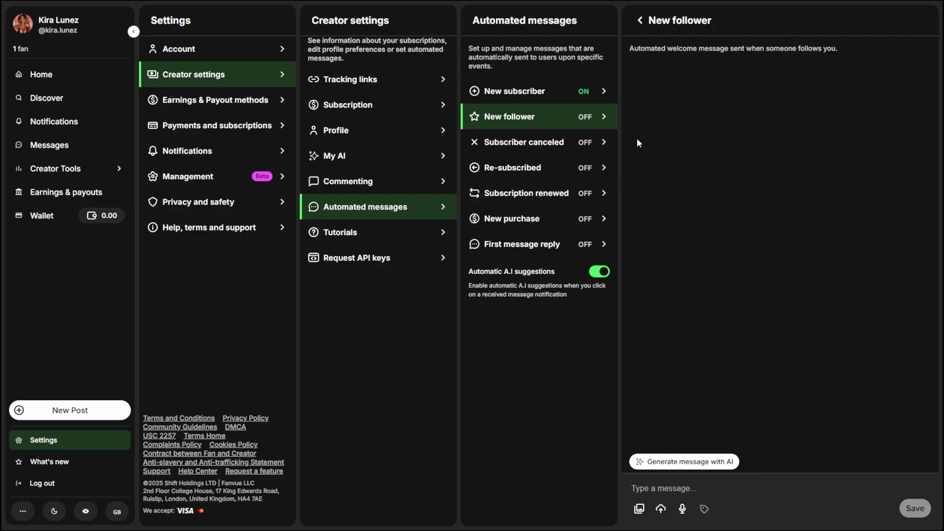
{"action": "left_click", "coordinate": [514, 91]}
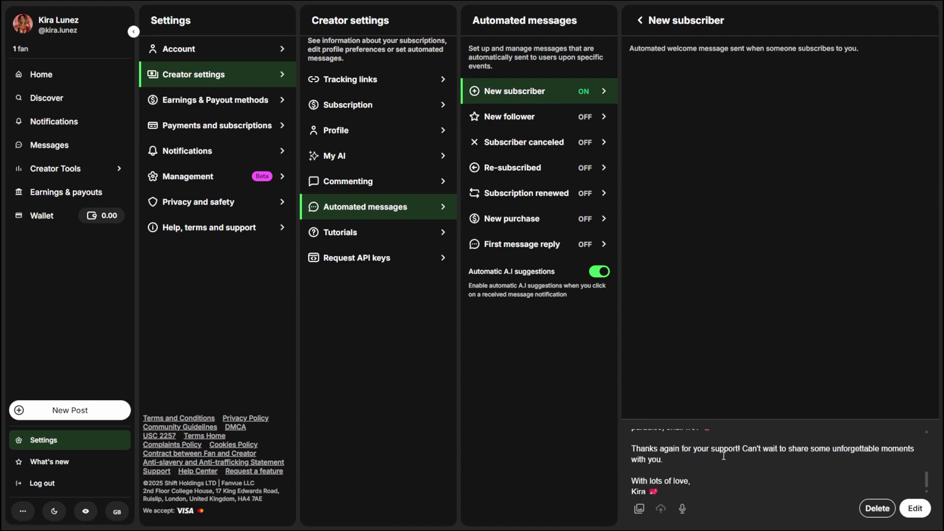
{"action": "scroll", "coordinate": [723, 457], "scroll_direction": "up", "scroll_amount": 5}
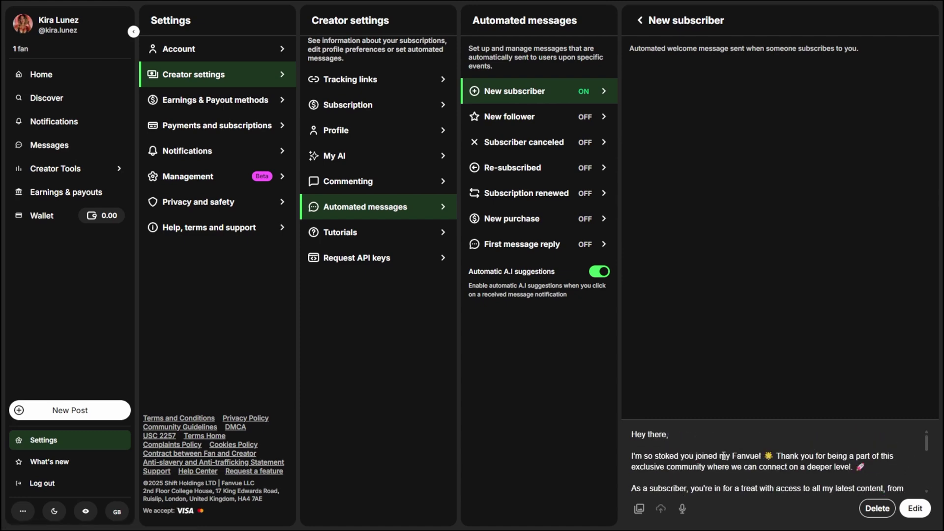
{"action": "left_click", "coordinate": [543, 120]}
Generate an AI welcome message for New follower, regenerate it, and save it.
{"action": "left_click", "coordinate": [706, 465]}
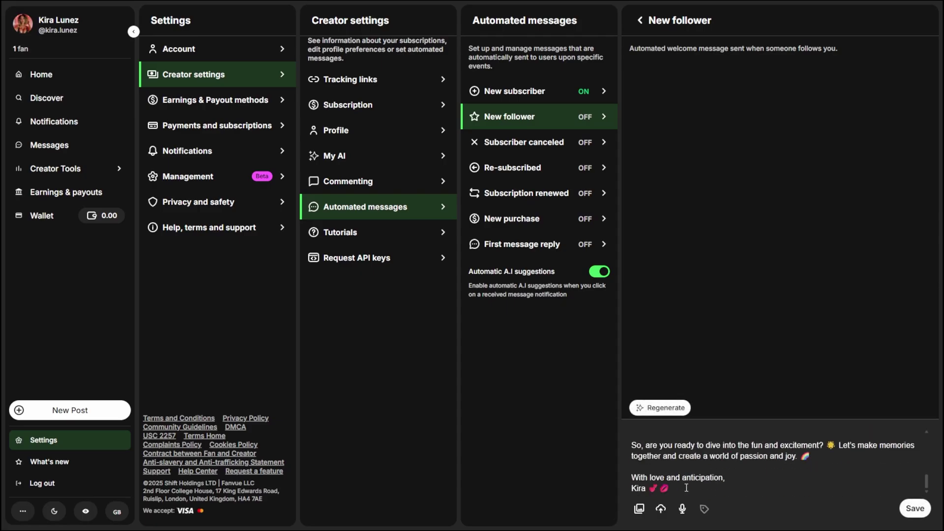
{"action": "scroll", "coordinate": [712, 481], "scroll_direction": "up", "scroll_amount": 5}
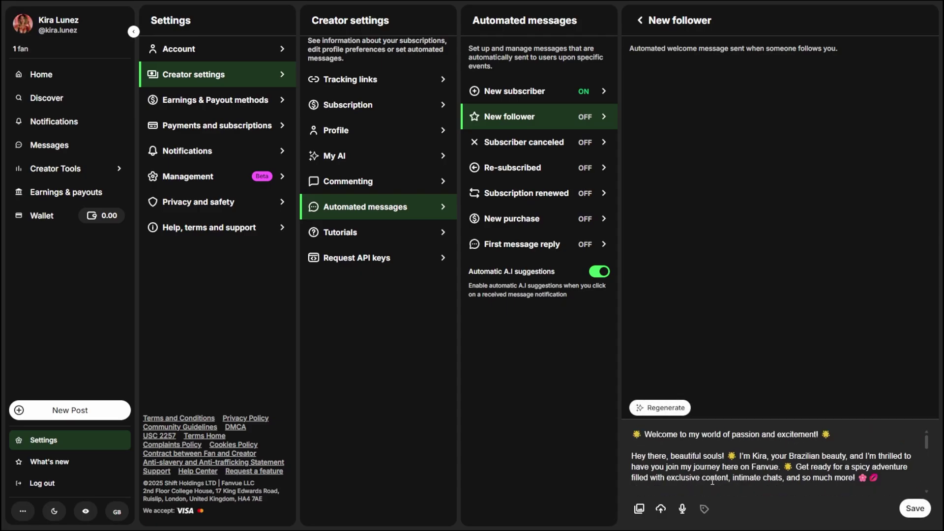
{"action": "scroll", "coordinate": [712, 481], "scroll_direction": "down", "scroll_amount": 5}
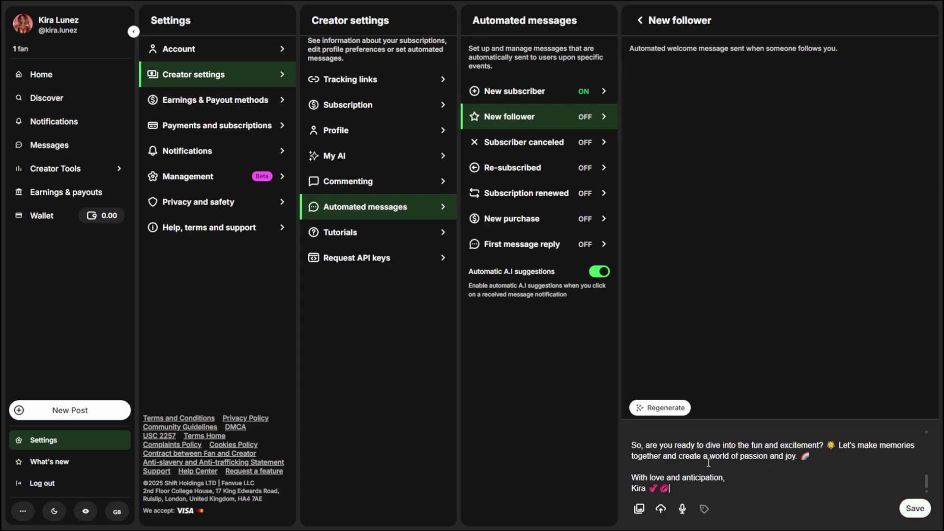
{"action": "left_click", "coordinate": [664, 408]}
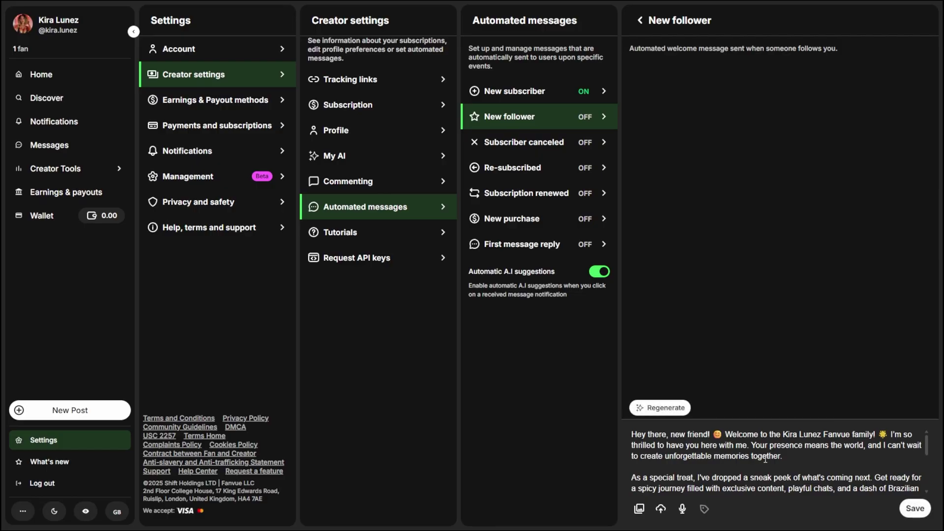
{"action": "scroll", "coordinate": [765, 459], "scroll_direction": "down", "scroll_amount": 5}
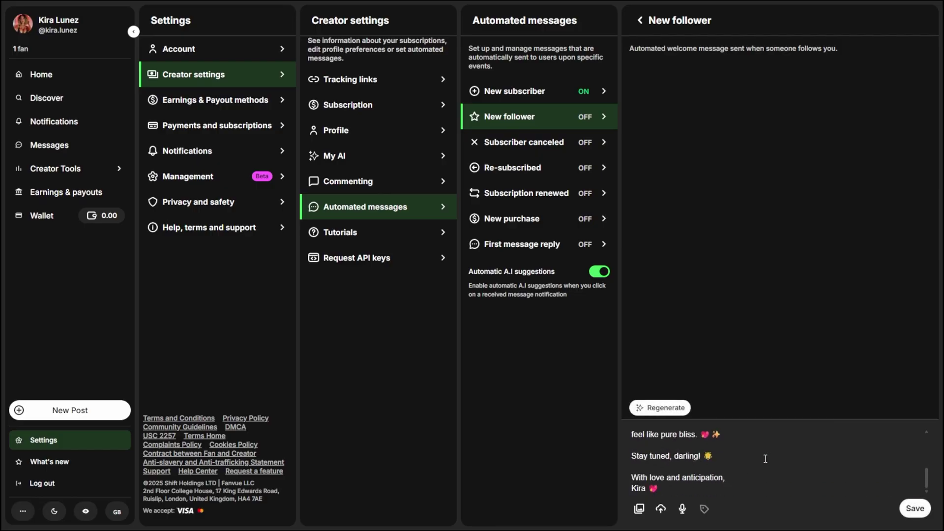
{"action": "scroll", "coordinate": [765, 459], "scroll_direction": "up", "scroll_amount": 5}
{"action": "scroll", "coordinate": [679, 488], "scroll_direction": "down", "scroll_amount": 5}
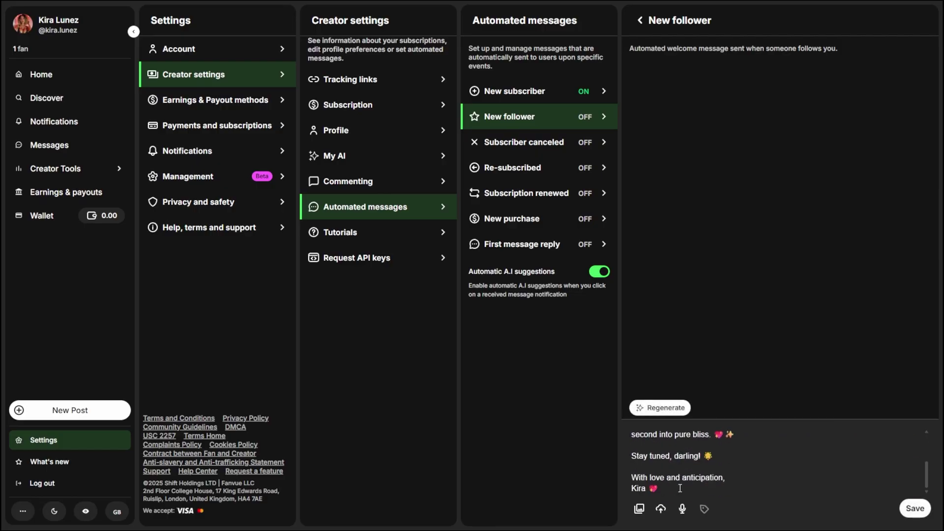
{"action": "left_click", "coordinate": [915, 508]}
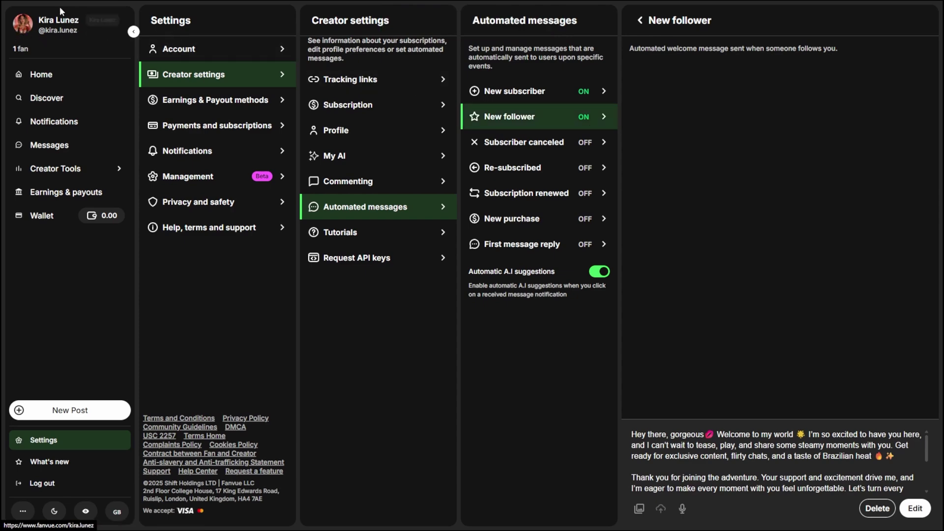
From the profile page, open the completion checklist and look at the Create first post step.
{"action": "left_click", "coordinate": [27, 29]}
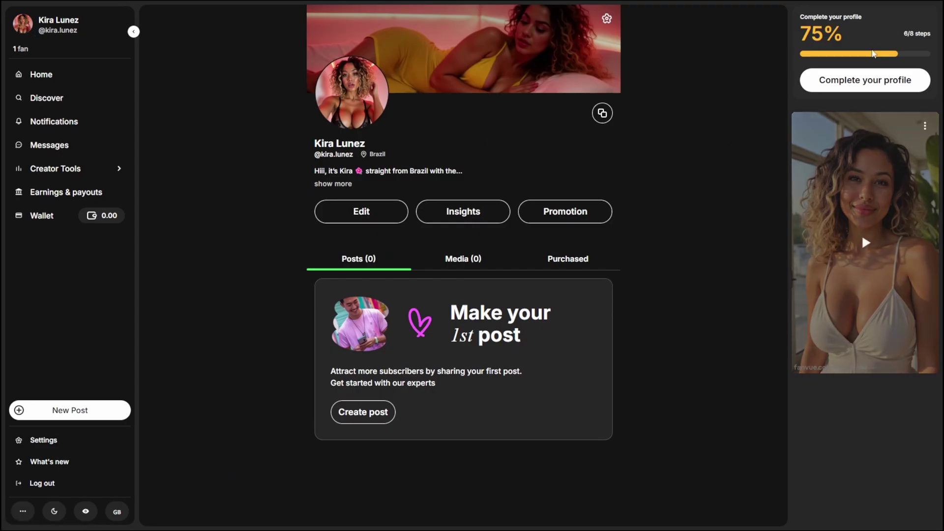
{"action": "left_click", "coordinate": [866, 81]}
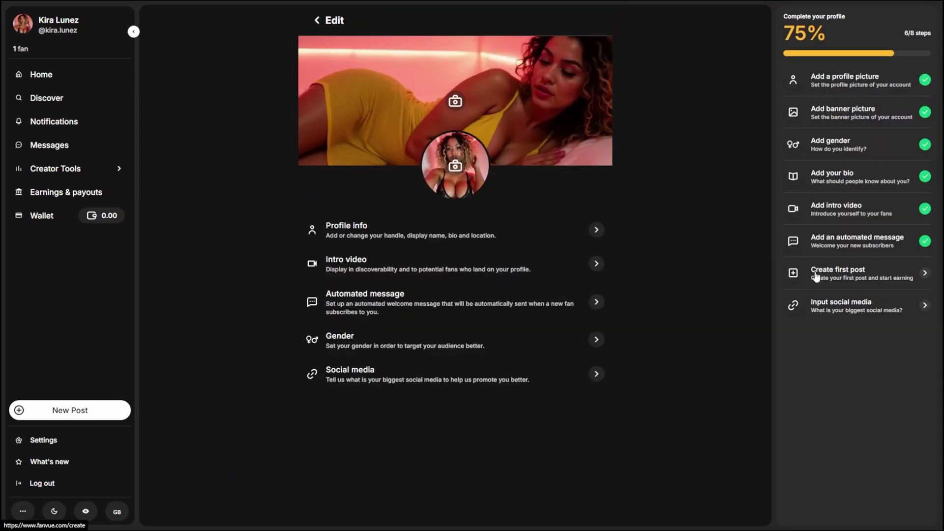
{"action": "left_click", "coordinate": [860, 271]}
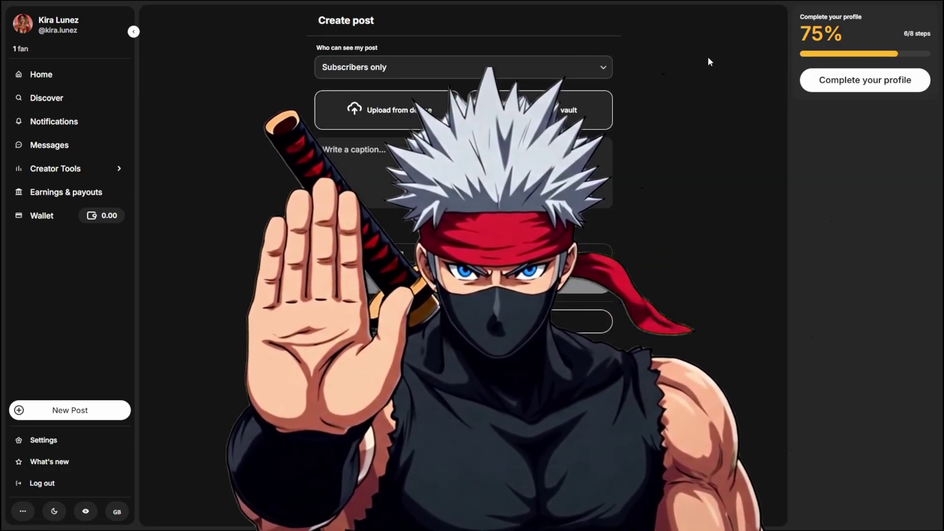
{"action": "left_click", "coordinate": [866, 81]}
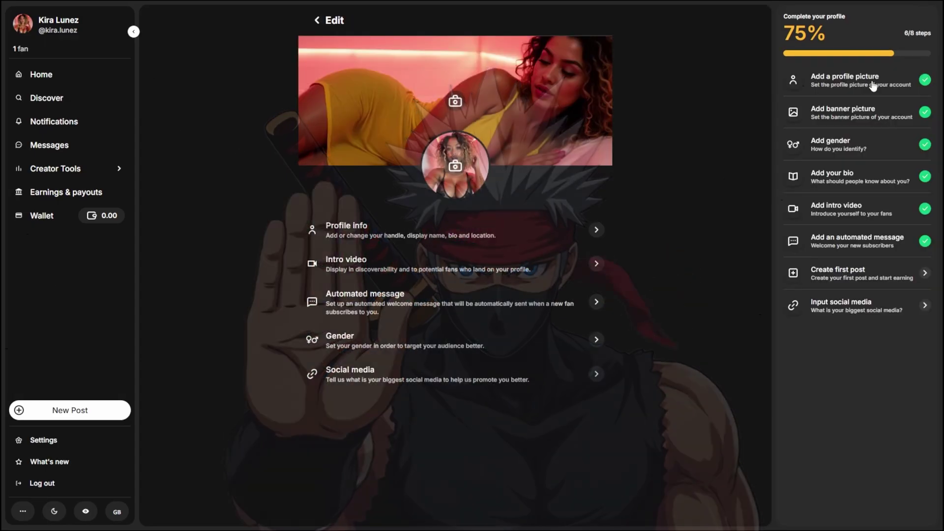
Pick Instagram in the social media step, then leave without entering a username or saving.
{"action": "left_click", "coordinate": [853, 304]}
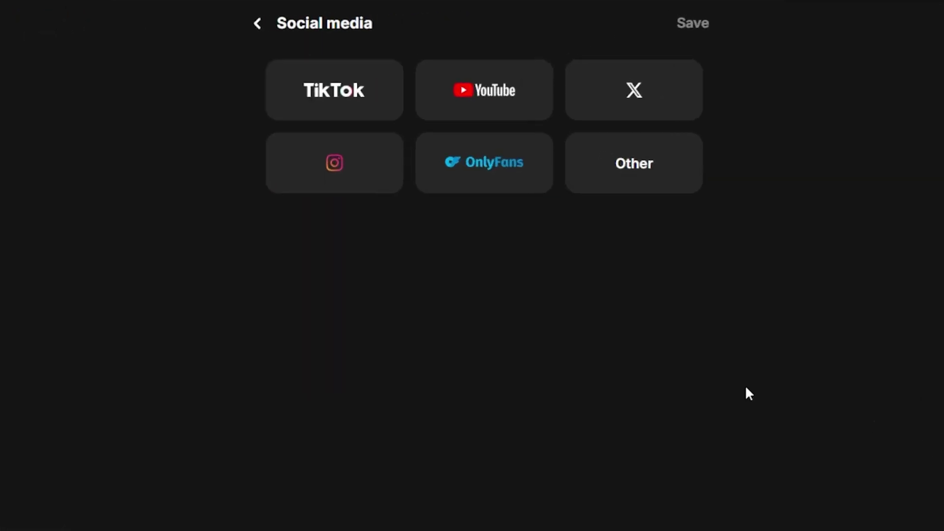
{"action": "left_click", "coordinate": [328, 170]}
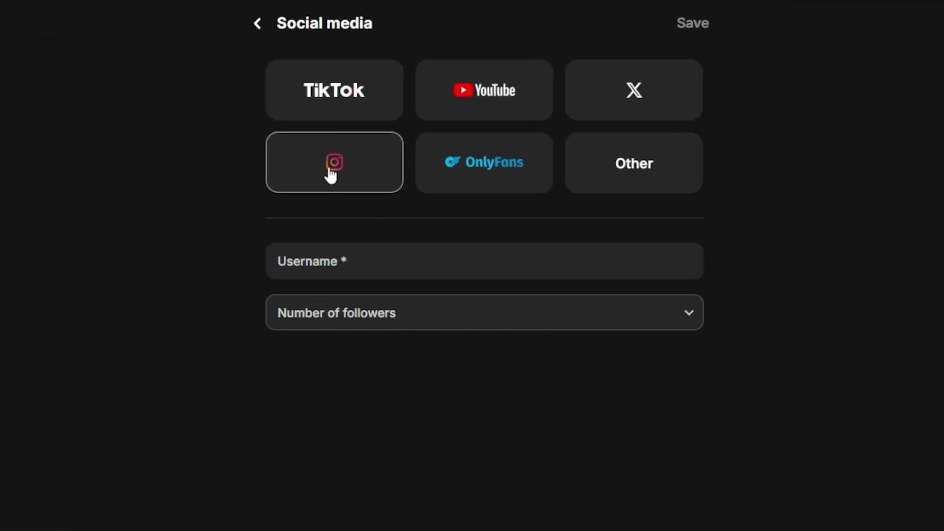
{"action": "left_click", "coordinate": [426, 270]}
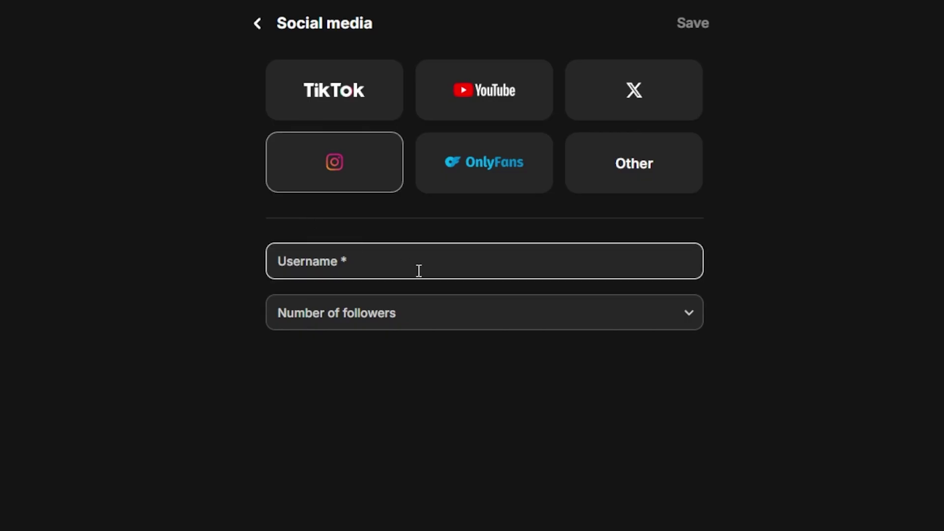
{"action": "left_click", "coordinate": [238, 114]}
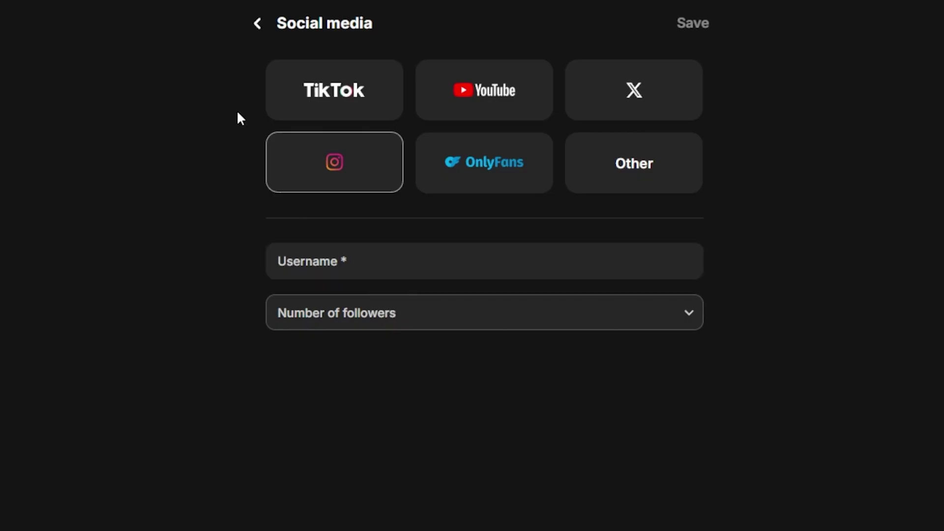
{"action": "left_click", "coordinate": [258, 24]}
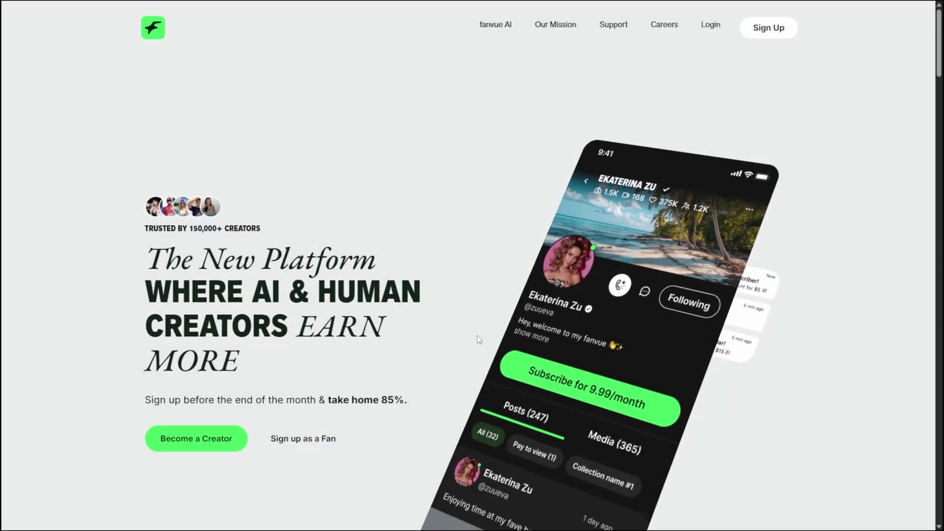
{"action": "scroll", "coordinate": [477, 335], "scroll_direction": "down", "scroll_amount": 7}
{"action": "scroll", "coordinate": [477, 338], "scroll_direction": "down", "scroll_amount": 10}
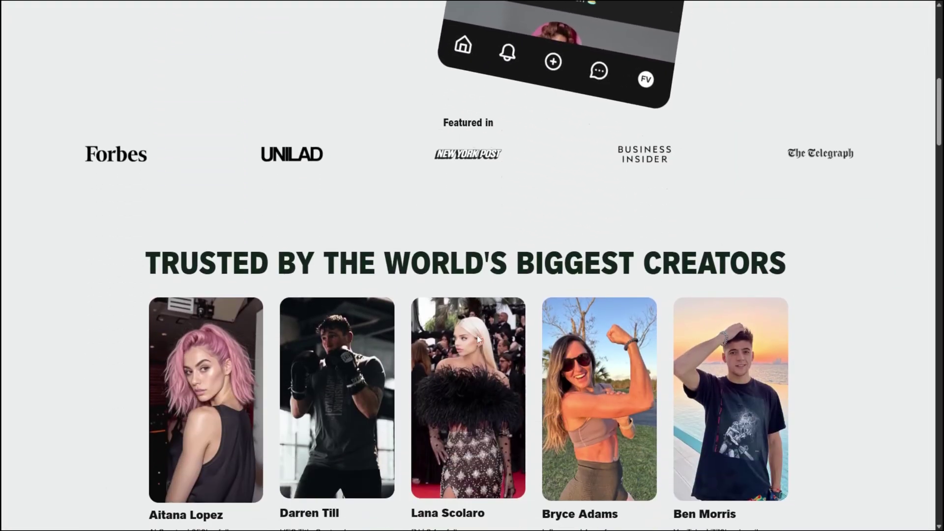
{"action": "scroll", "coordinate": [476, 339], "scroll_direction": "down", "scroll_amount": 4}
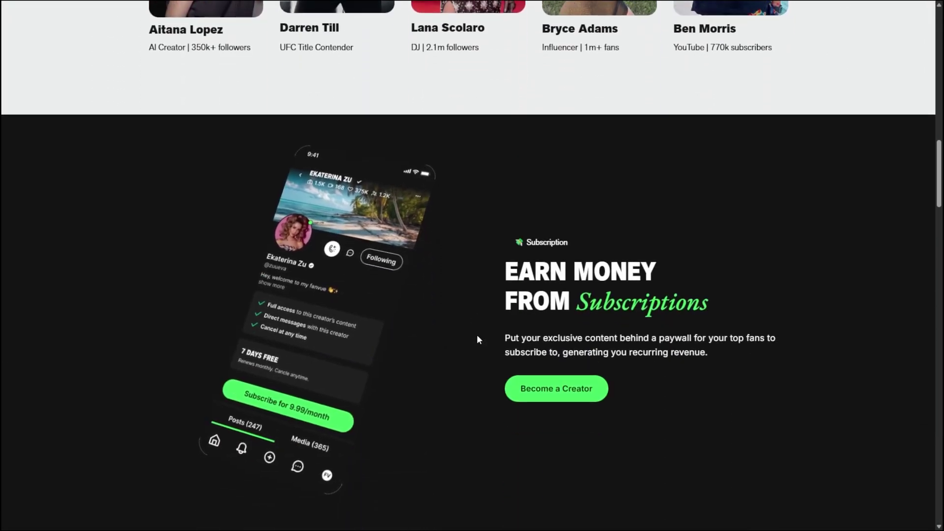